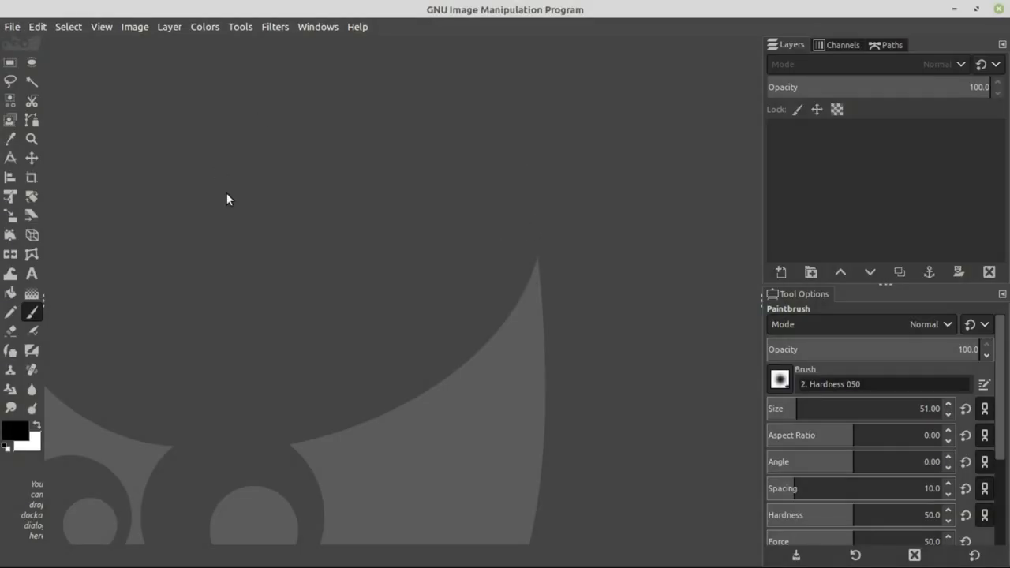
Step: Browse to Pictures > Actress in the Open as Layers dialog, then cancel it
left_click(12, 26)
left_click(43, 99)
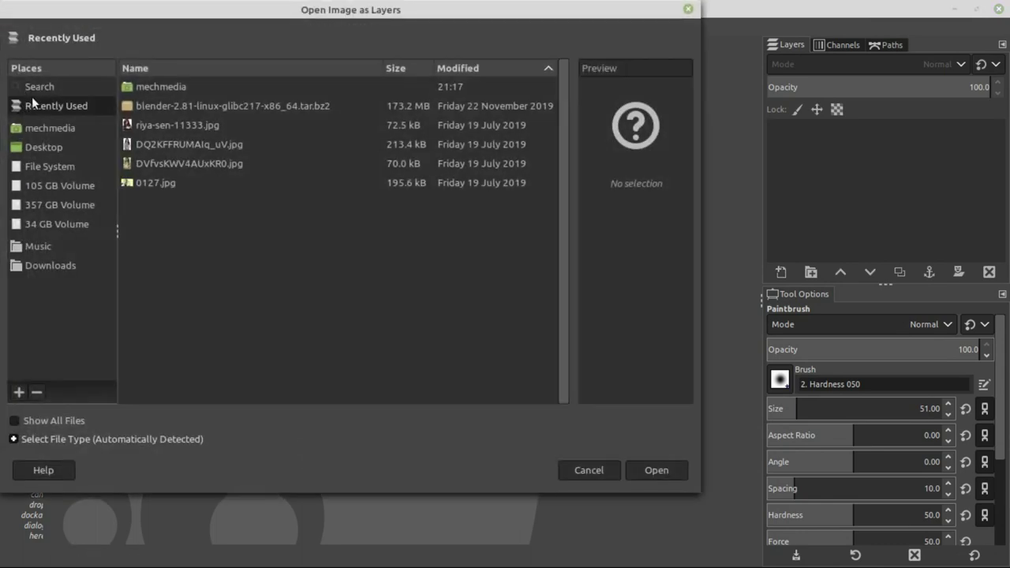
left_click(37, 132)
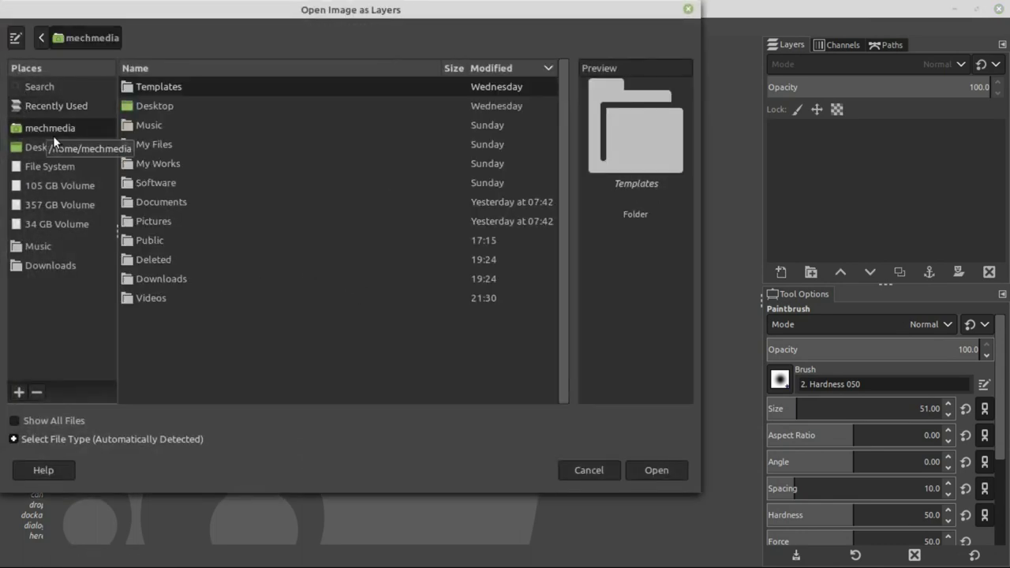
double_click(154, 224)
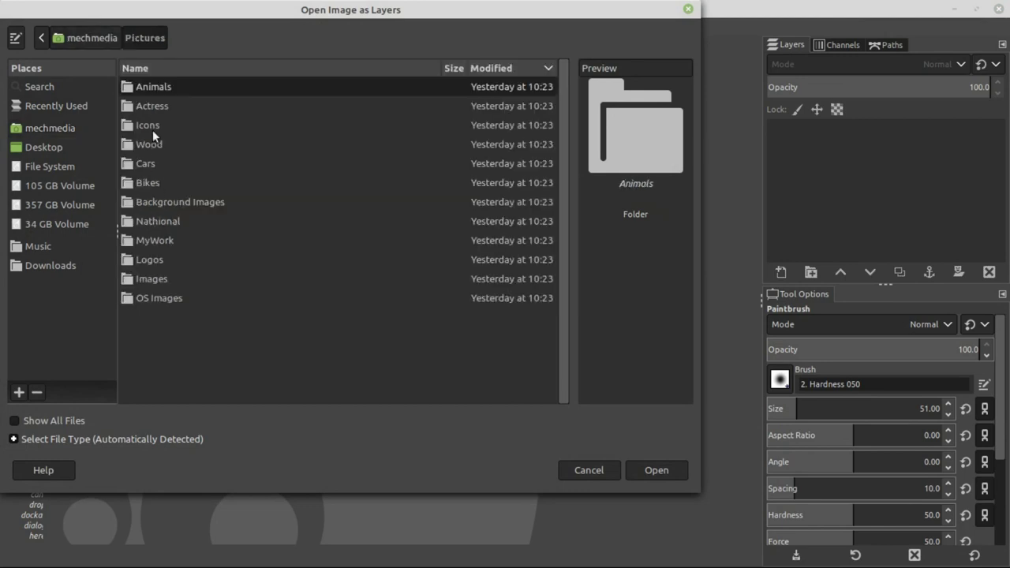
double_click(152, 106)
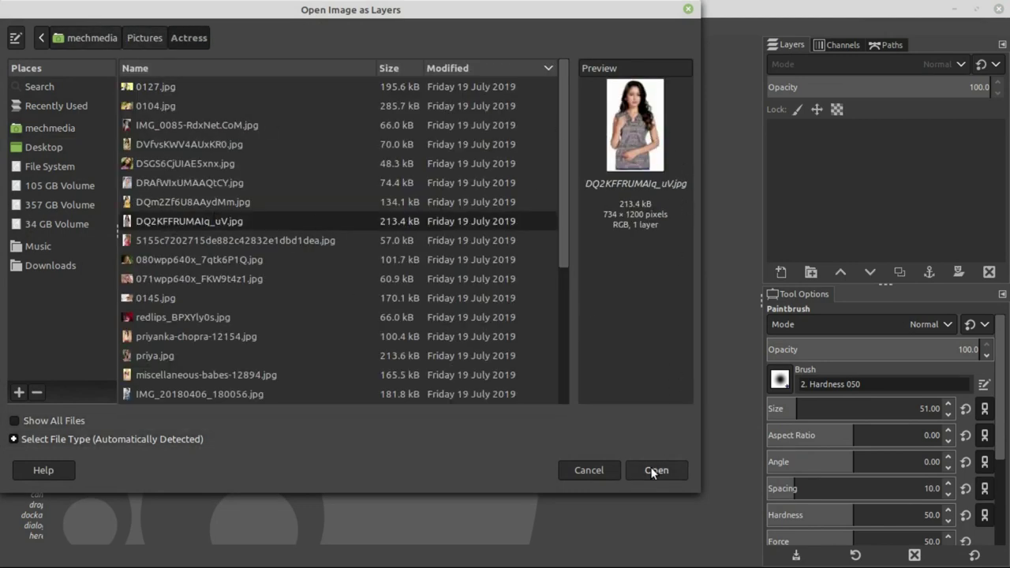
left_click(688, 10)
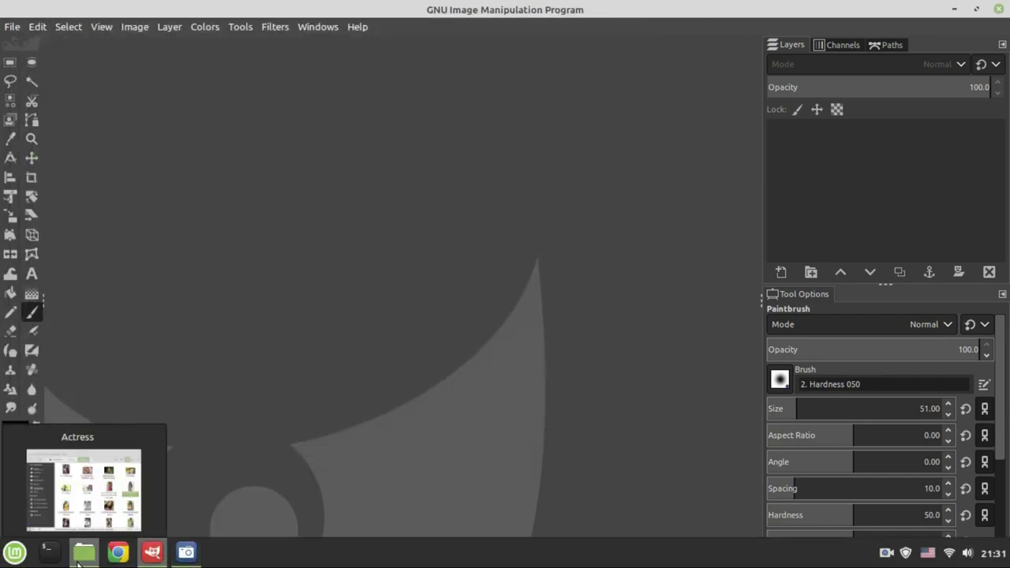
Step: Drag DQ2KFFRUMAIq_uV.jpg from the Actress file window onto the GIMP canvas
left_click(78, 563)
left_click_drag(666, 94, 865, 62)
left_click_drag(939, 230, 232, 242)
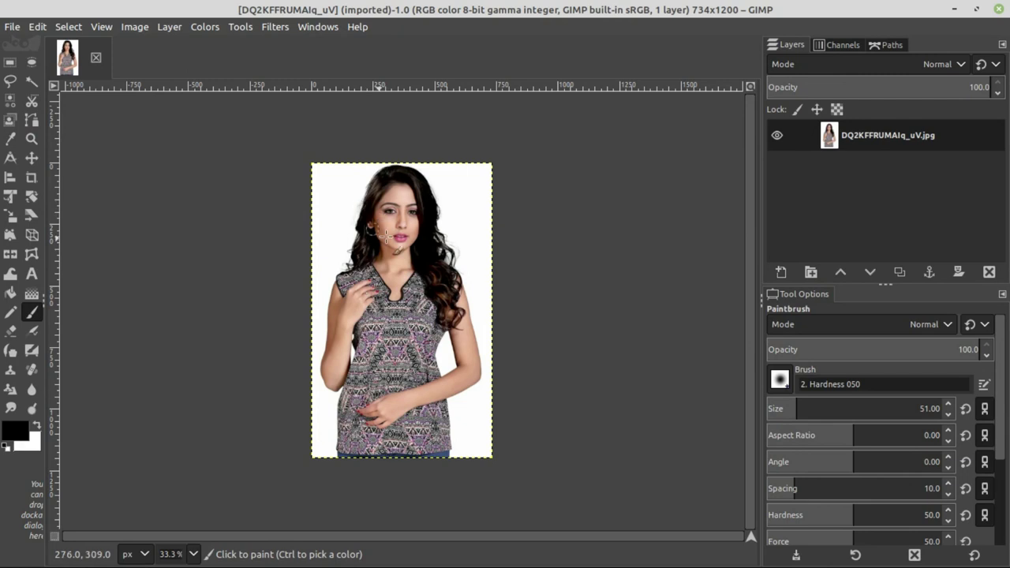
Step: Fit the portrait in the window and add an alpha channel to its layer
left_click(98, 28)
mouse_move(134, 97)
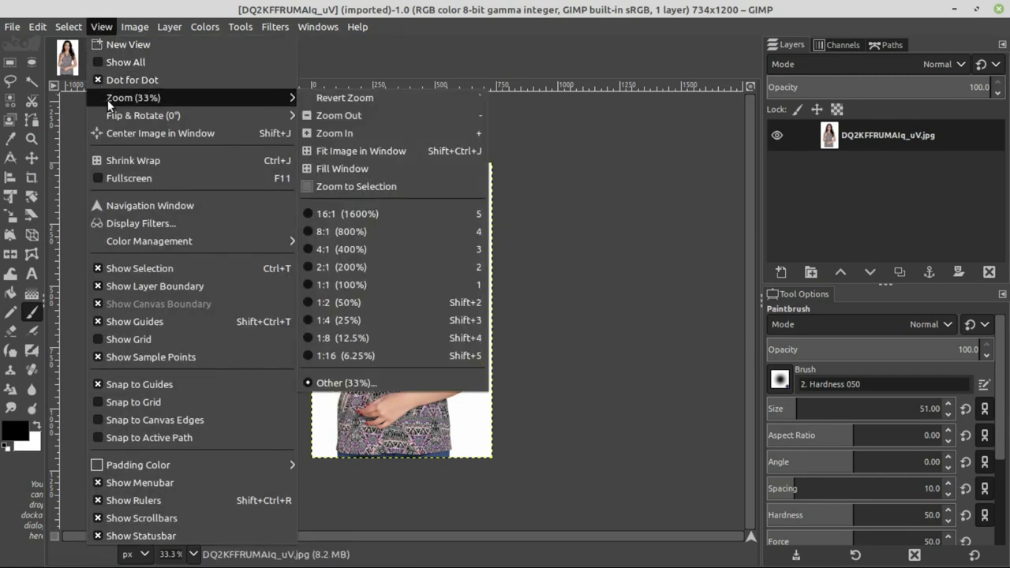
left_click(372, 152)
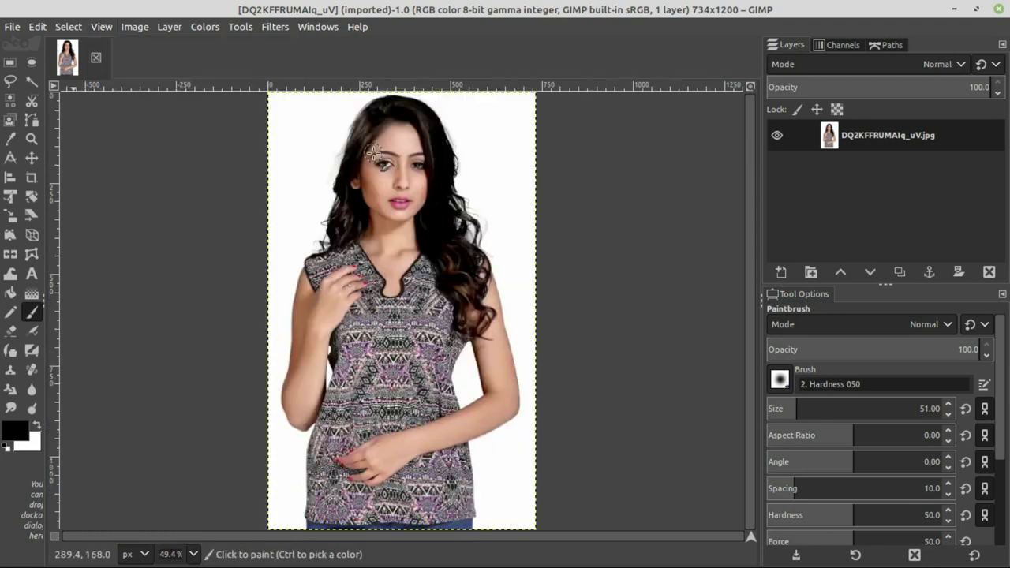
right_click(852, 134)
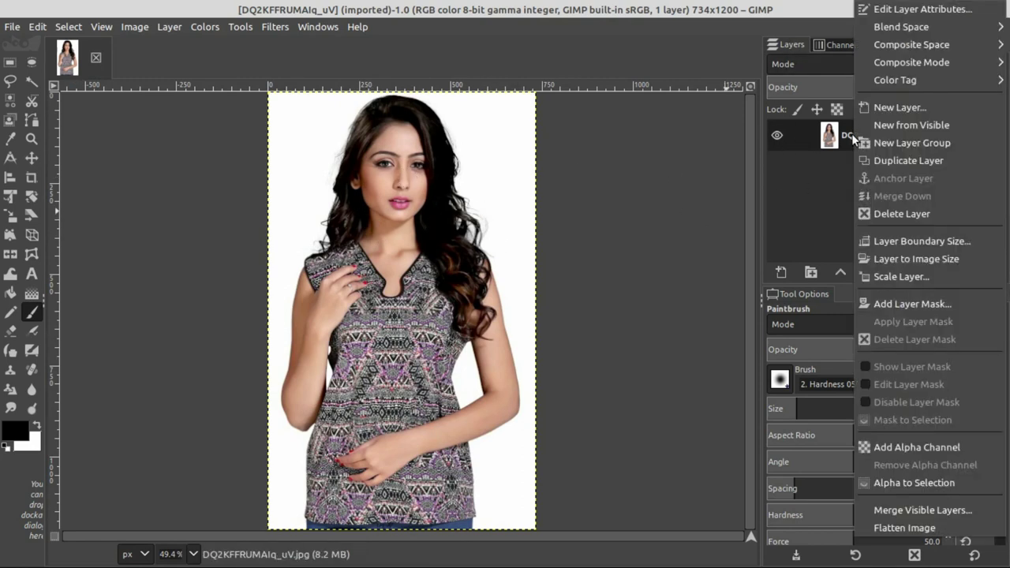
left_click(892, 446)
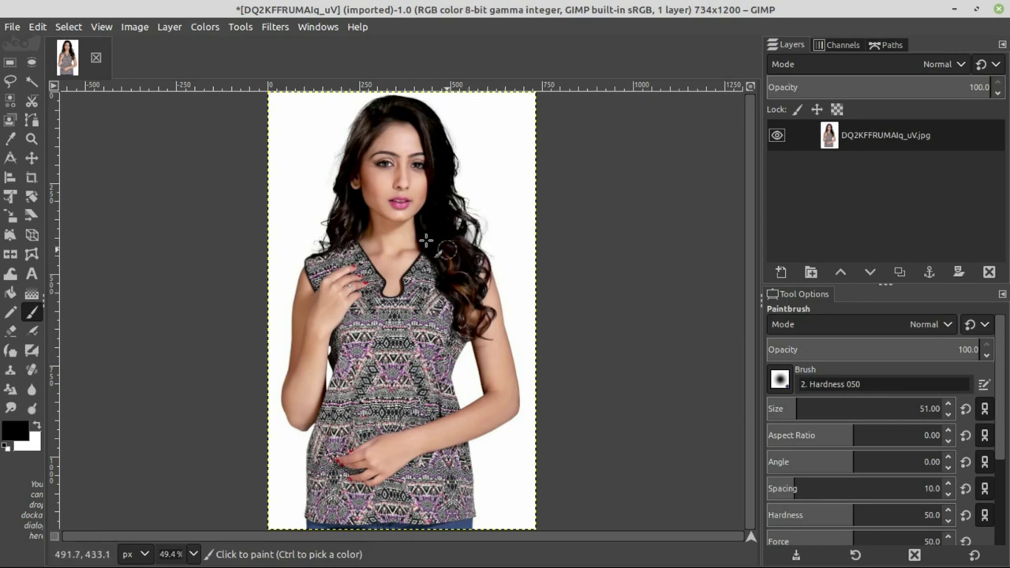
left_click(32, 157)
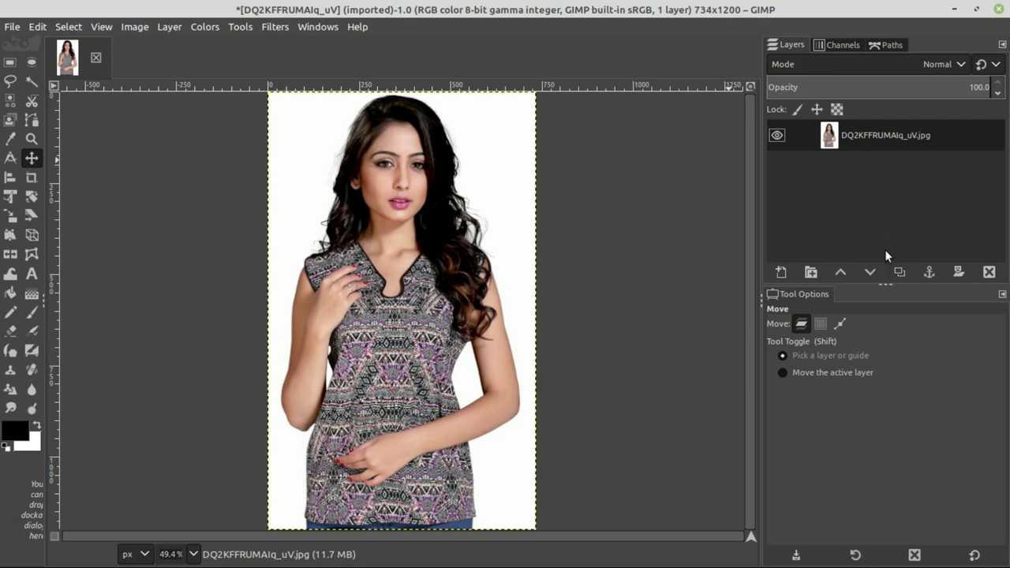
Step: Duplicate the photo layer and reselect the top copy #1 layer
left_click(899, 273)
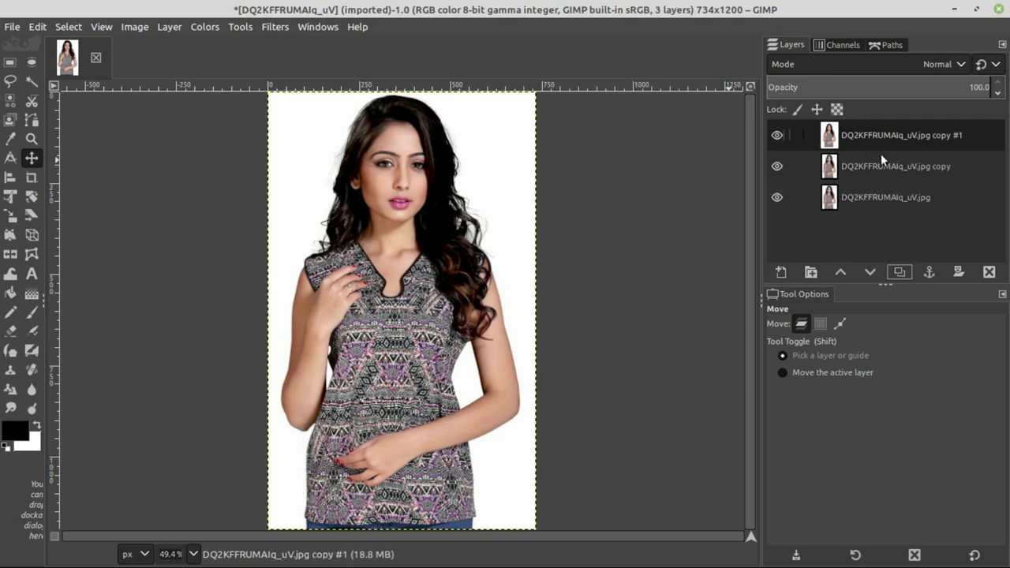
left_click(884, 169)
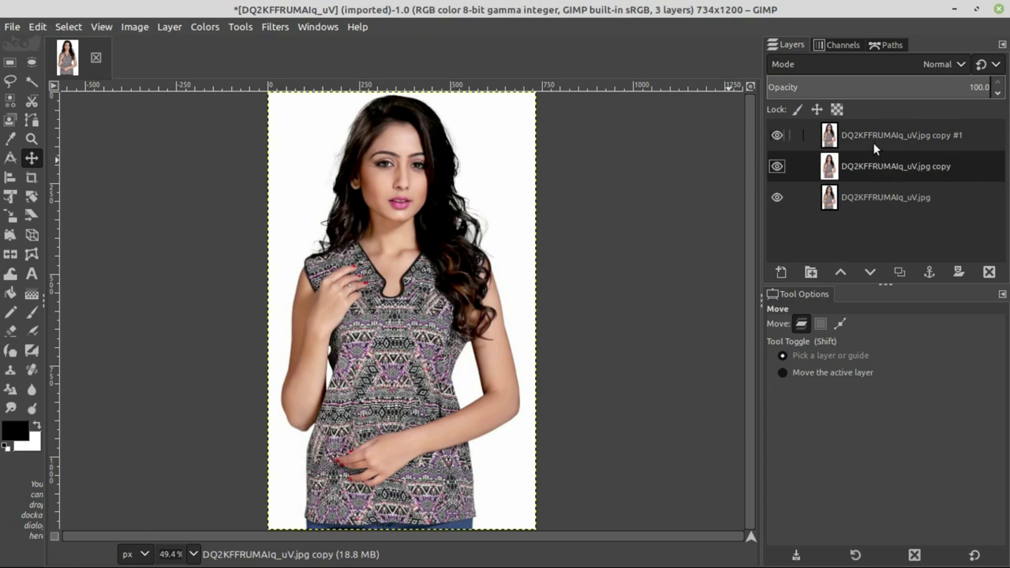
left_click(874, 135)
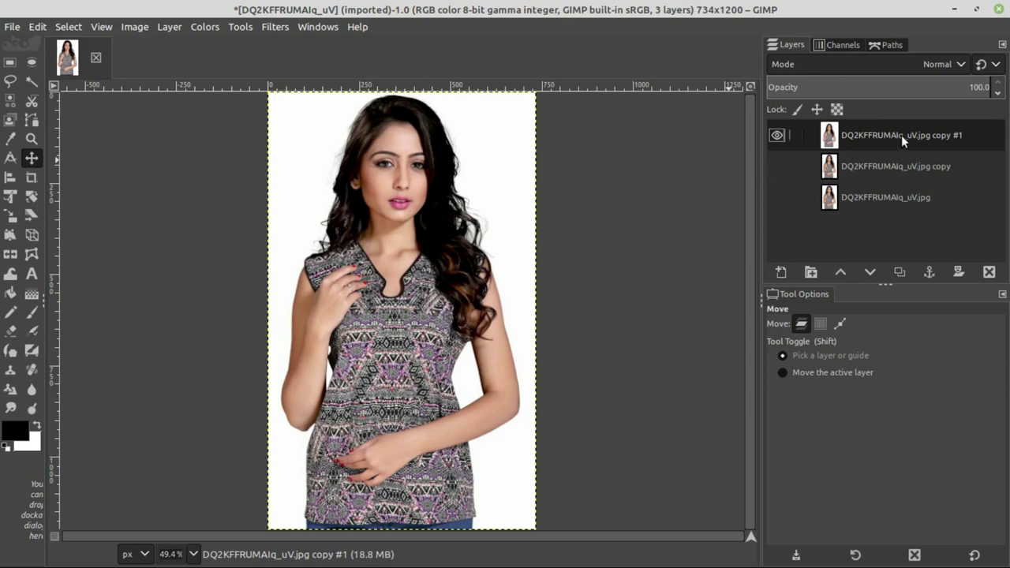
left_click(205, 26)
mouse_move(231, 330)
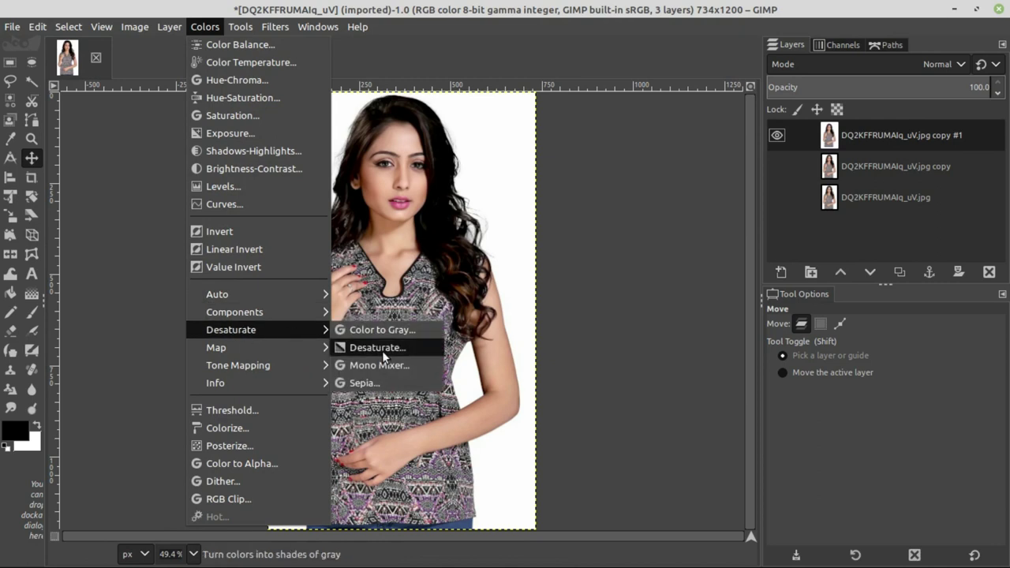
Step: Desaturate the copy #1 layer and invert it into a grayscale negative
left_click(382, 348)
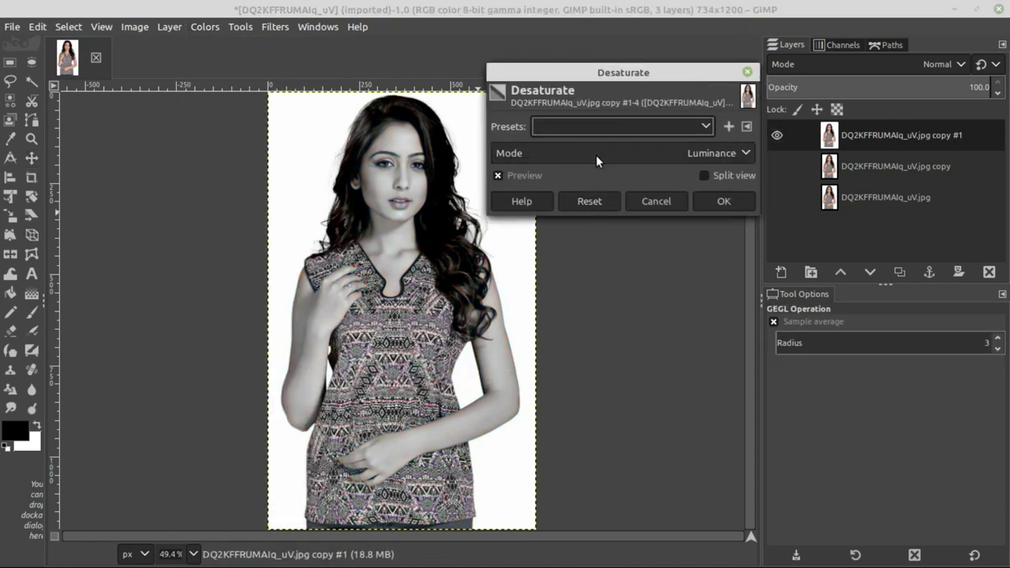
left_click(725, 200)
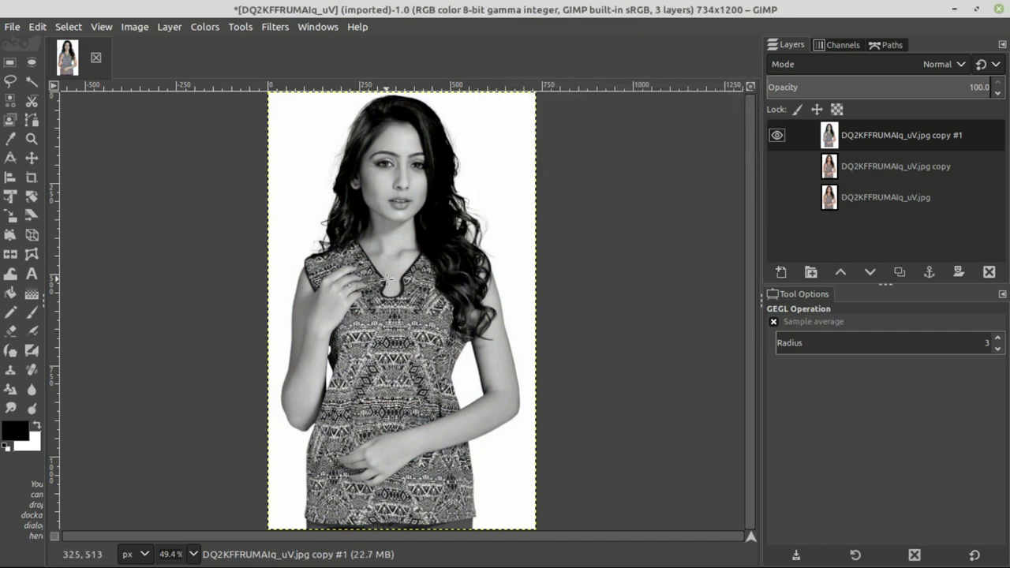
left_click(209, 27)
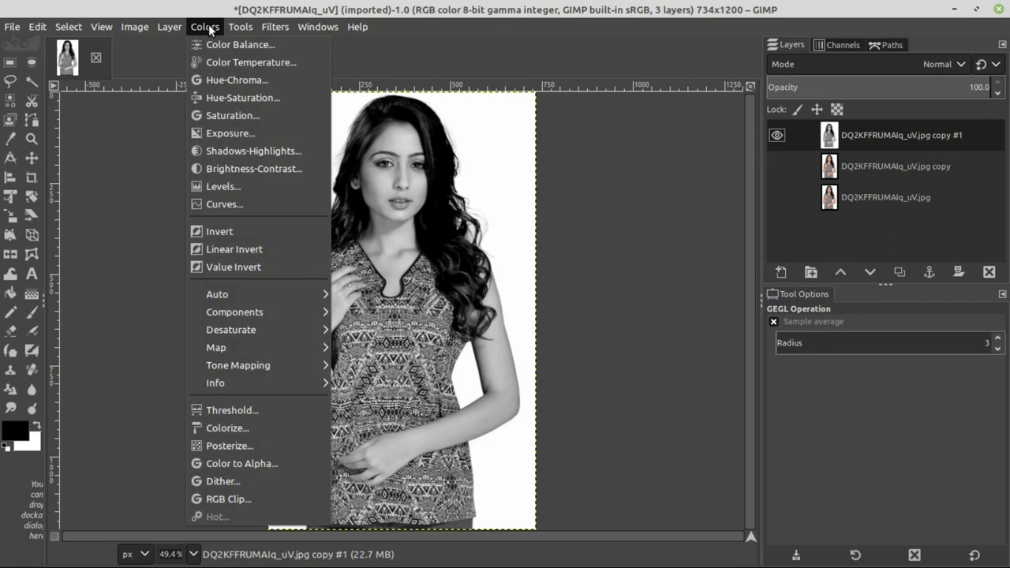
left_click(244, 233)
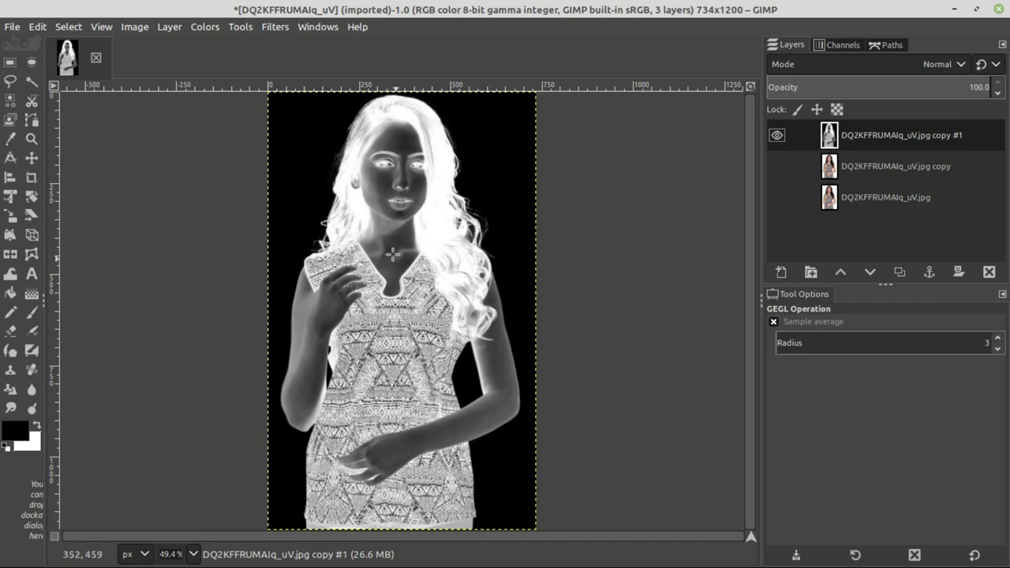
left_click(200, 29)
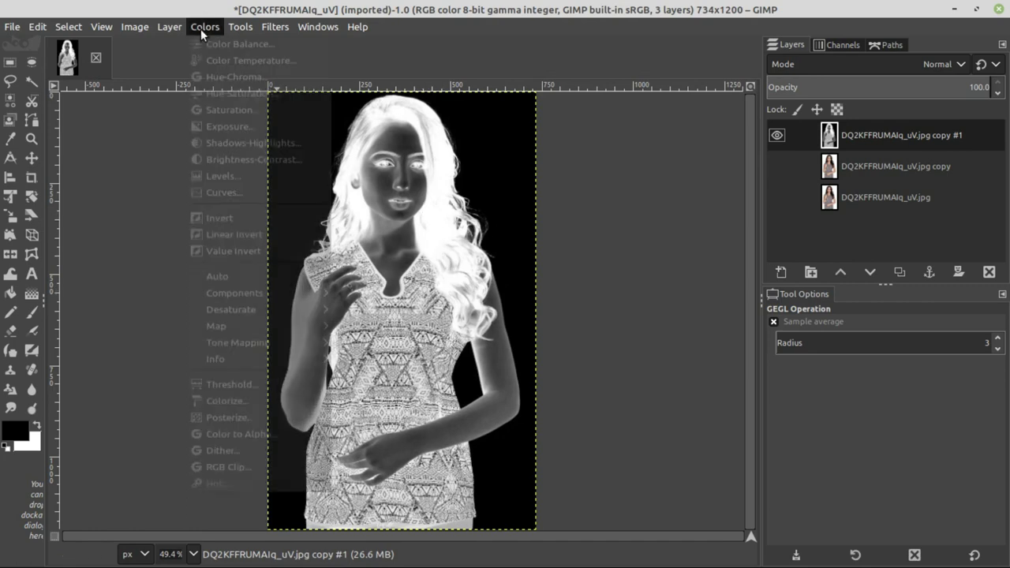
Step: Apply Levels with input values 1, 1.04 and 36 to the negative layer
left_click(235, 187)
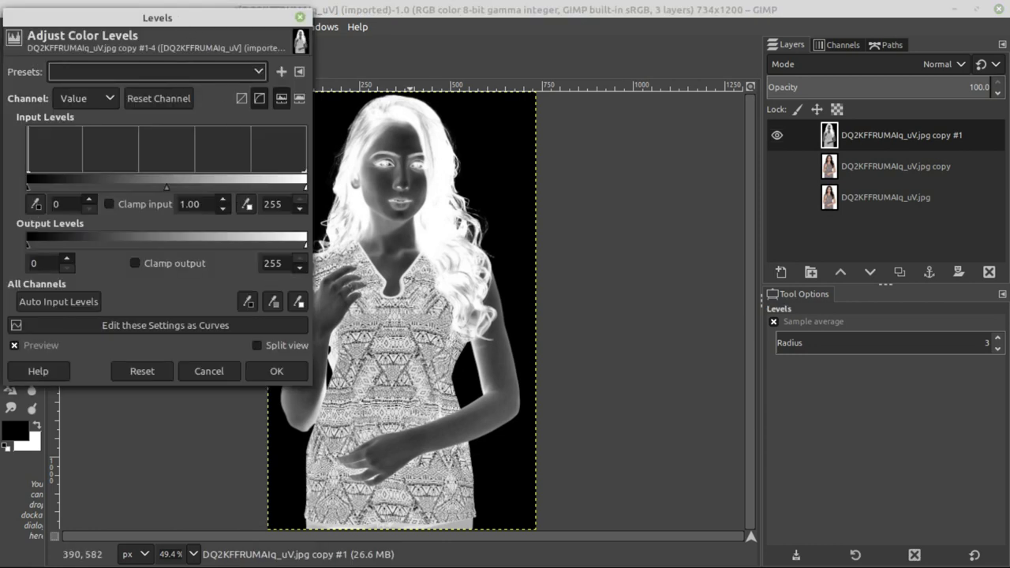
left_click_drag(405, 306, 488, 308)
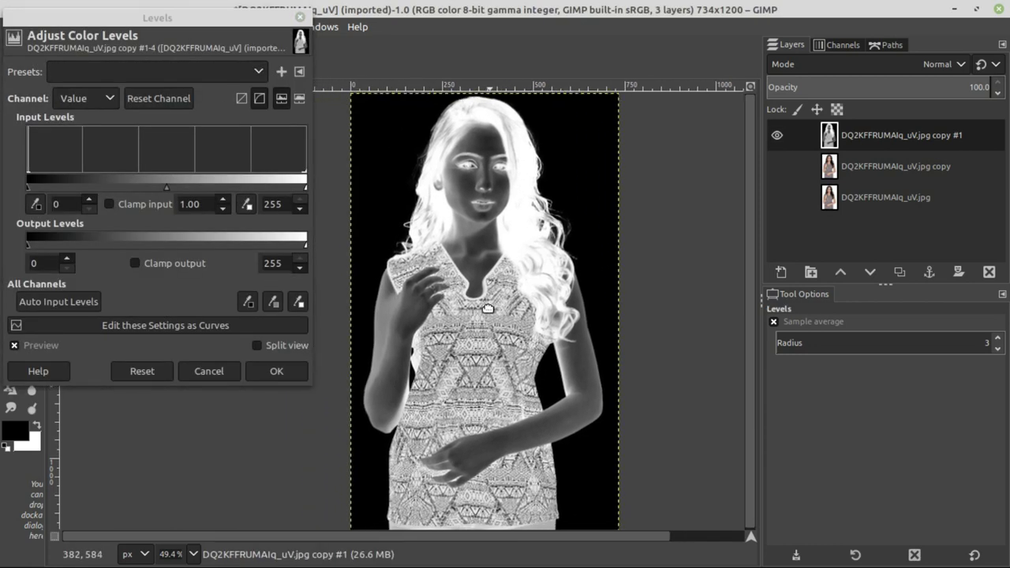
scroll(488, 308, "down", 1)
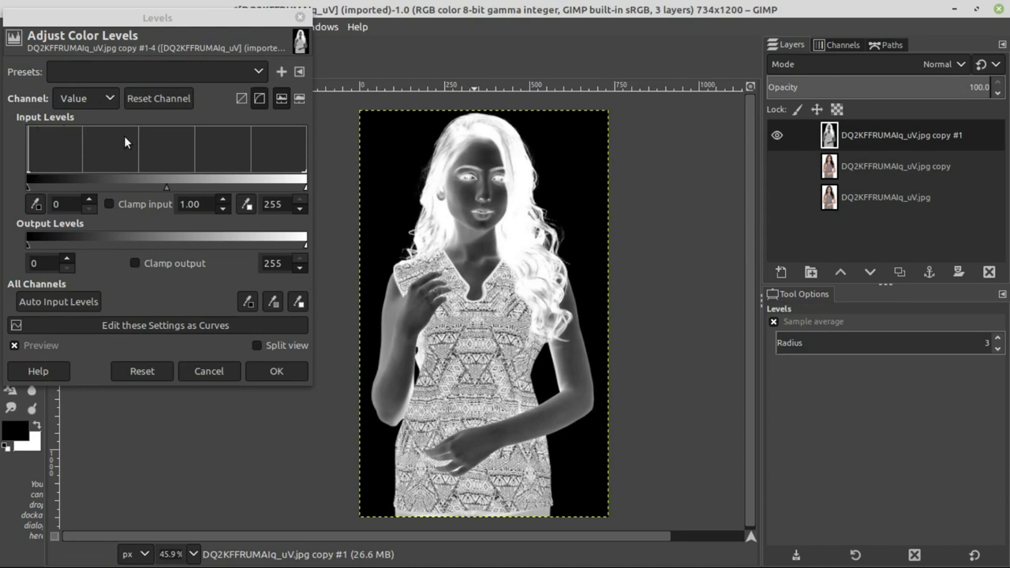
left_click(29, 187)
left_click_drag(167, 189, 163, 188)
left_click_drag(307, 187, 304, 193)
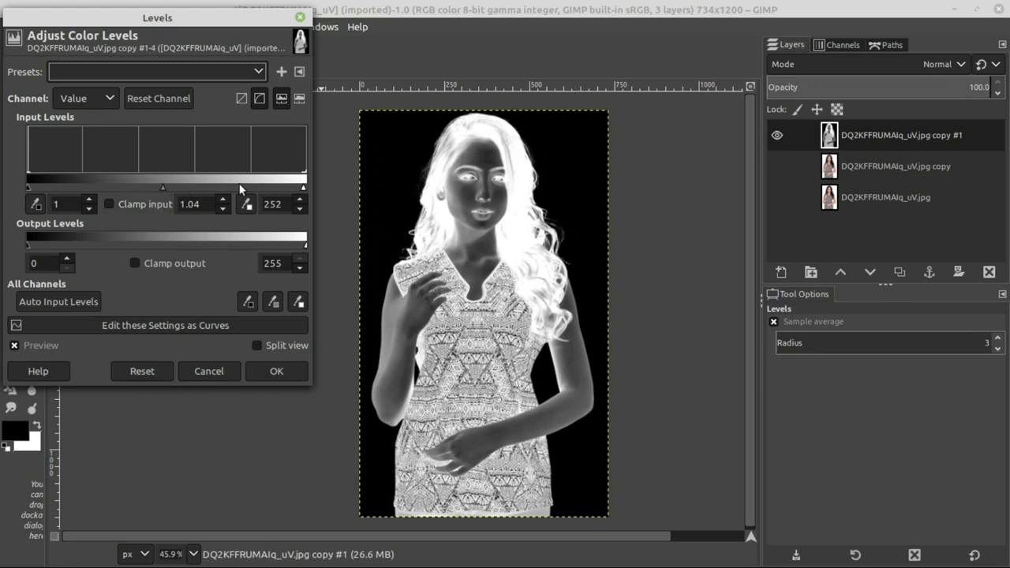
left_click_drag(304, 192, 237, 190)
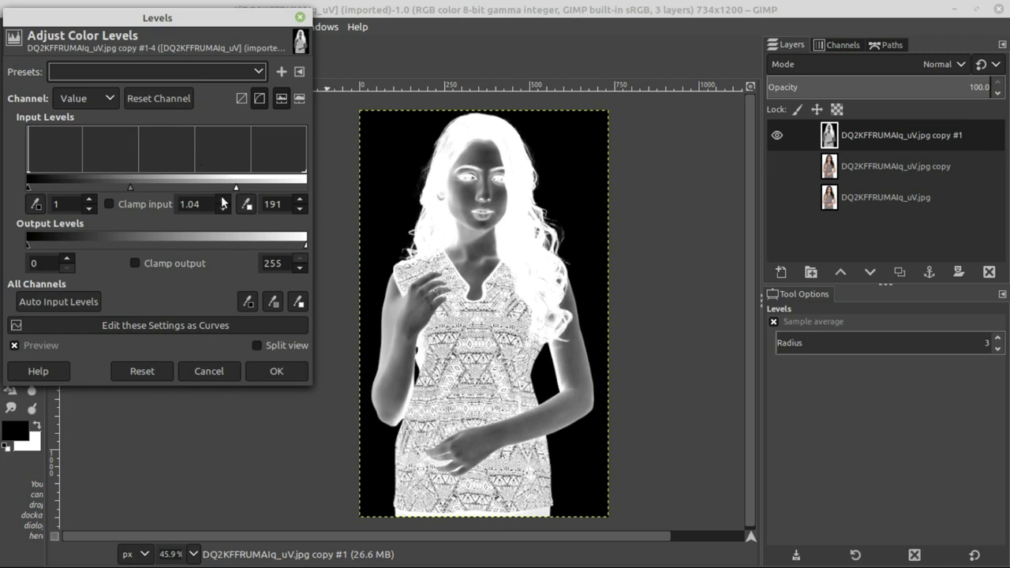
mouse_move(232, 190)
left_mouse_down()
mouse_move(164, 173)
mouse_move(73, 183)
left_mouse_up()
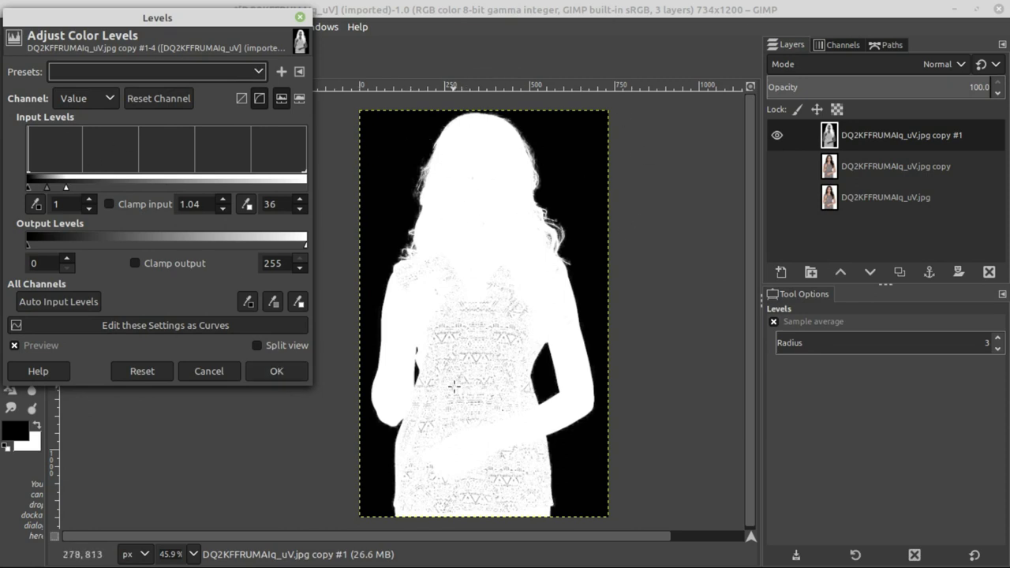
left_click(278, 371)
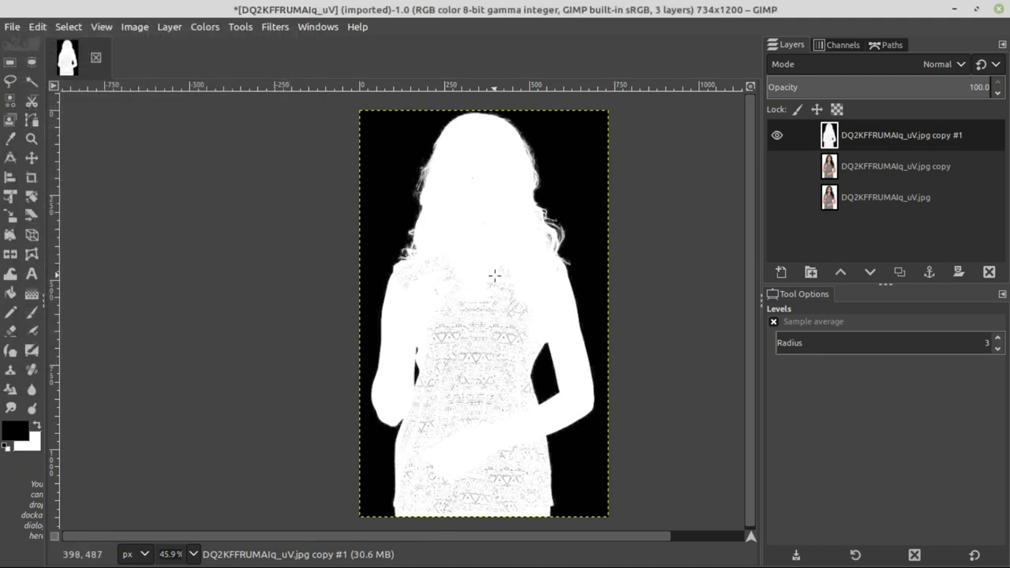
Step: Set up a white, enlarged 2. Hardness 100 paintbrush
scroll(497, 284, "up", 2)
scroll(498, 284, "up", 1)
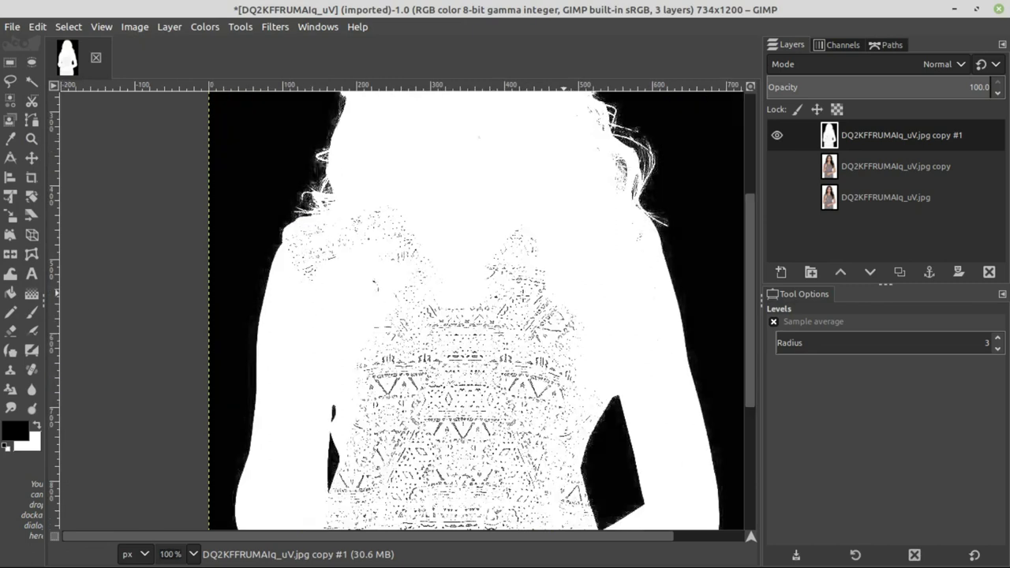
scroll(584, 273, "right", 1)
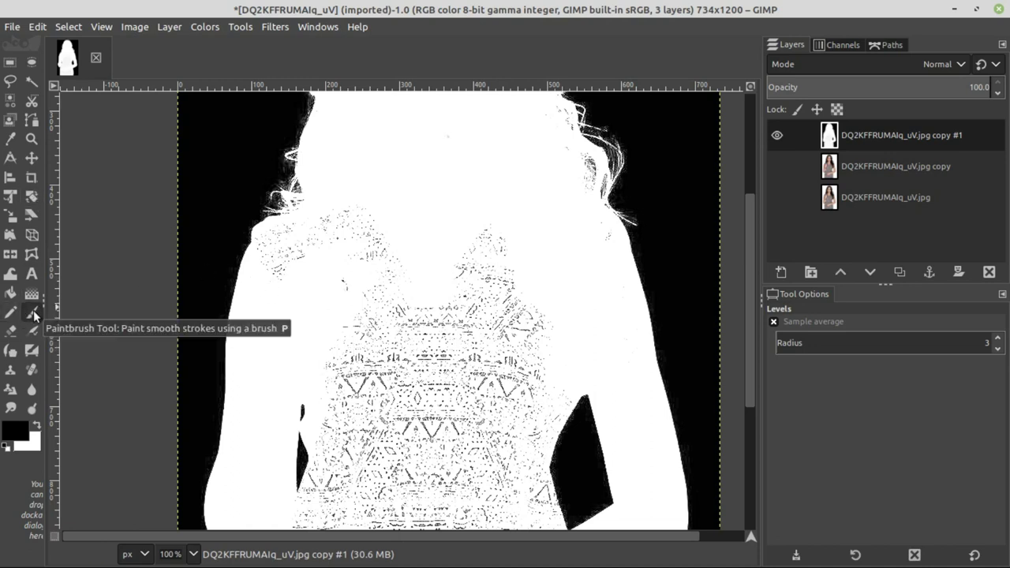
left_click(33, 311)
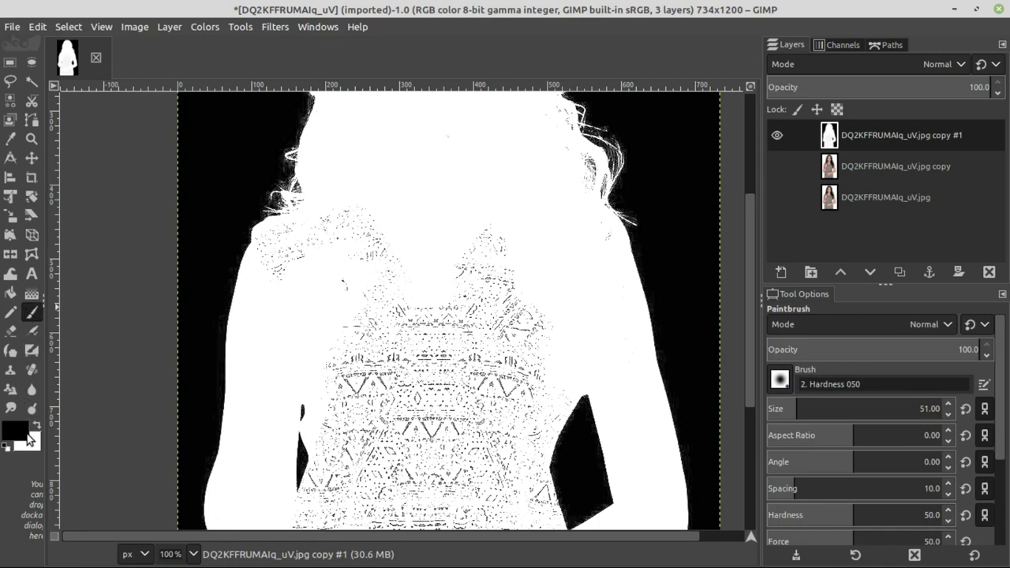
left_click(37, 426)
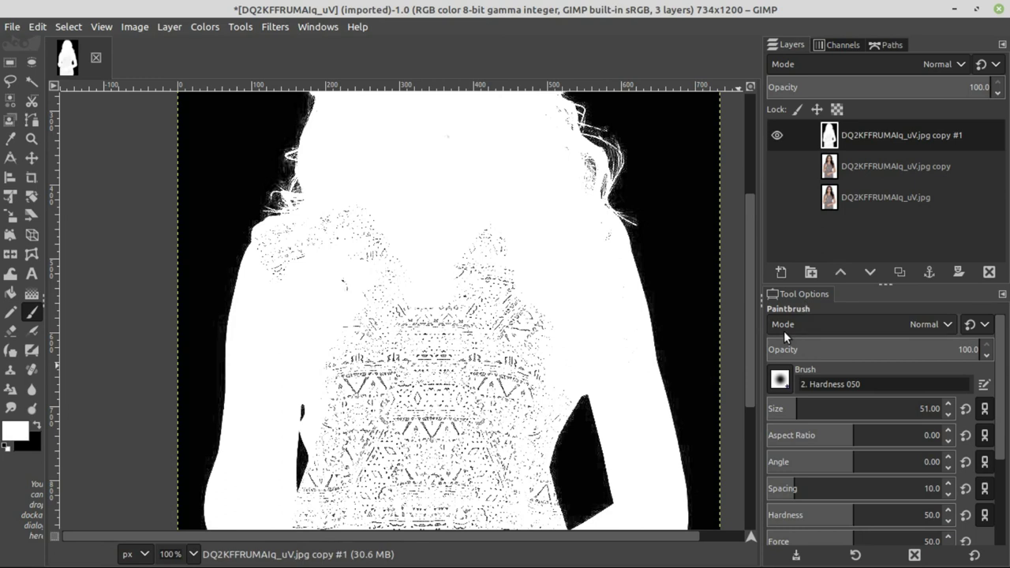
left_click(779, 382)
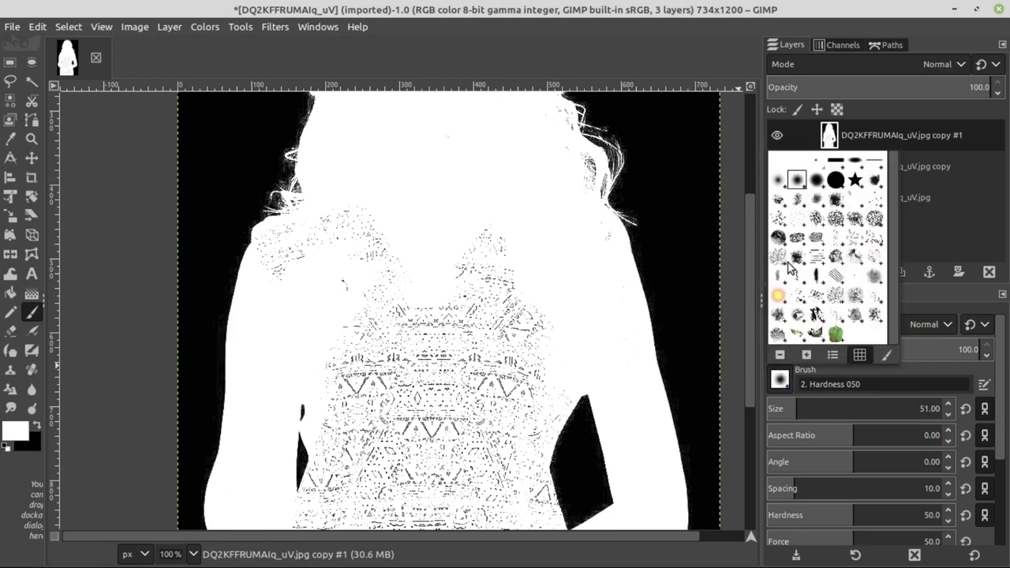
left_click(836, 181)
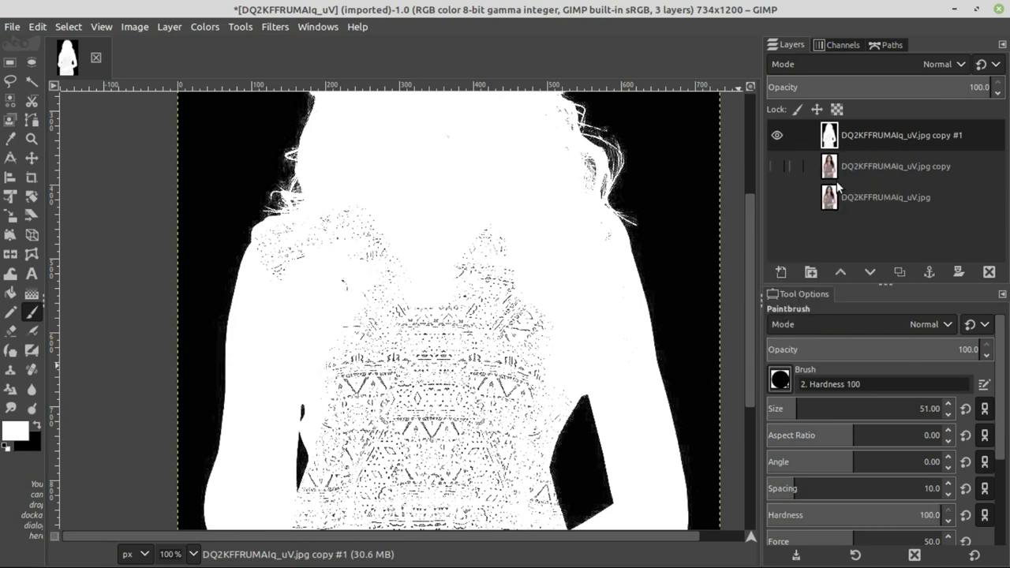
left_click_drag(795, 410, 797, 412)
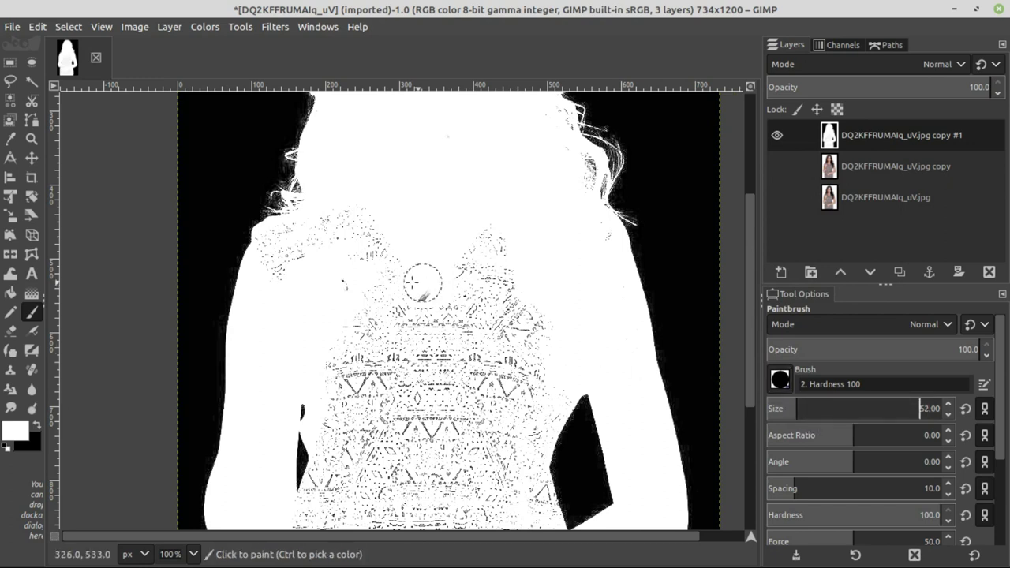
Step: Paint white over the chest, shoulder and shirt speckles using brush size 104
mouse_move(367, 225)
left_mouse_down()
mouse_move(388, 300)
mouse_move(345, 300)
mouse_move(387, 359)
mouse_move(466, 269)
mouse_move(460, 414)
left_mouse_up()
left_click(812, 404)
mouse_move(323, 249)
left_mouse_down()
mouse_move(289, 260)
mouse_move(495, 244)
mouse_move(358, 347)
mouse_move(345, 395)
mouse_move(440, 417)
mouse_move(537, 327)
mouse_move(496, 437)
left_mouse_up()
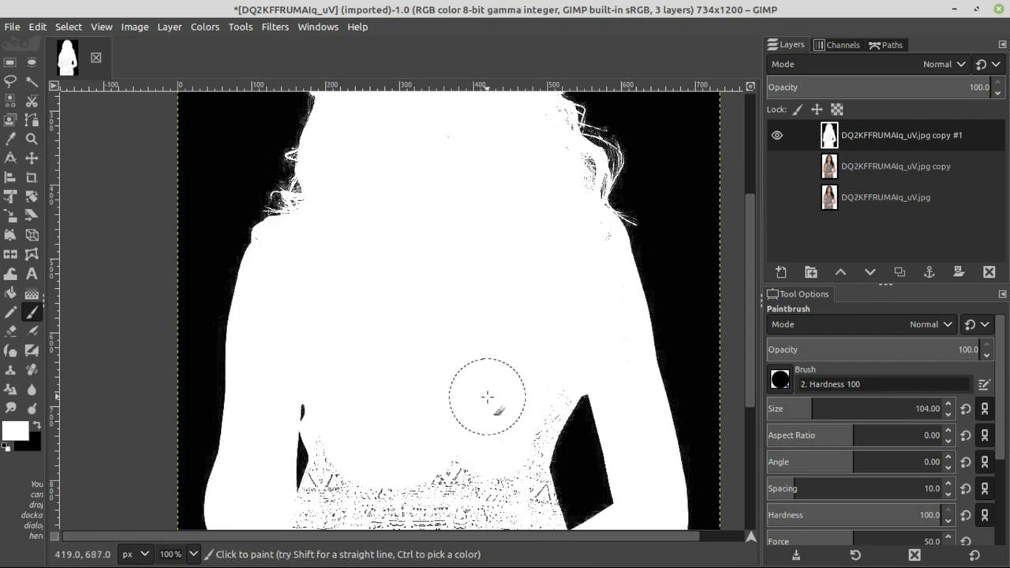
scroll(479, 401, "down", 2)
scroll(479, 327, "down", 3)
mouse_move(443, 310)
left_mouse_down()
mouse_move(451, 357)
mouse_move(473, 350)
mouse_move(482, 431)
left_mouse_up()
scroll(481, 428, "down", 3)
scroll(479, 318, "down", 1)
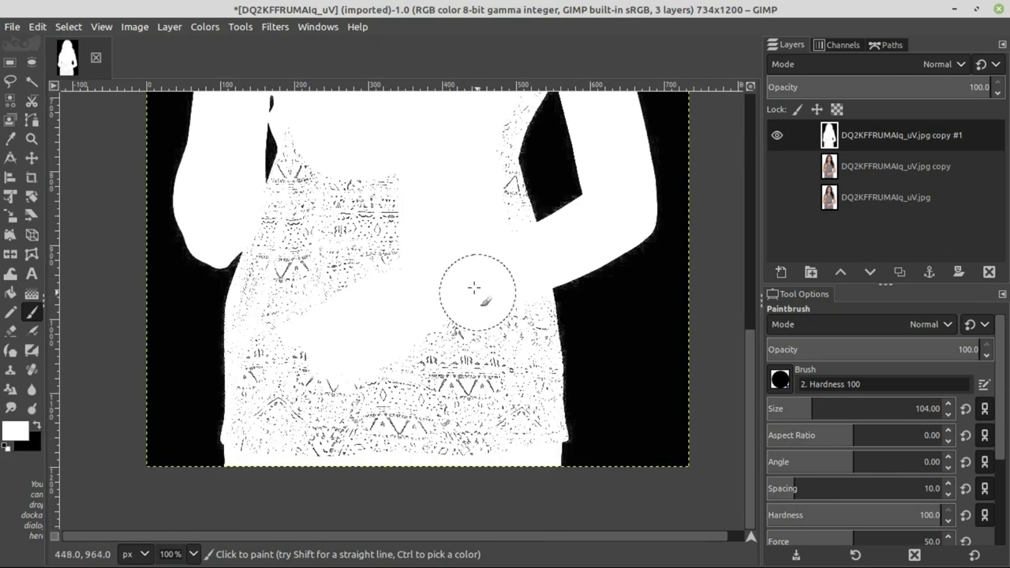
mouse_move(329, 111)
left_mouse_down()
mouse_move(323, 134)
mouse_move(364, 214)
mouse_move(309, 432)
mouse_move(277, 351)
mouse_move(317, 438)
mouse_move(444, 334)
mouse_move(429, 413)
mouse_move(391, 446)
mouse_move(514, 427)
mouse_move(528, 395)
mouse_move(469, 124)
left_mouse_up()
mouse_move(324, 163)
left_mouse_down()
mouse_move(271, 307)
mouse_move(285, 444)
left_mouse_up()
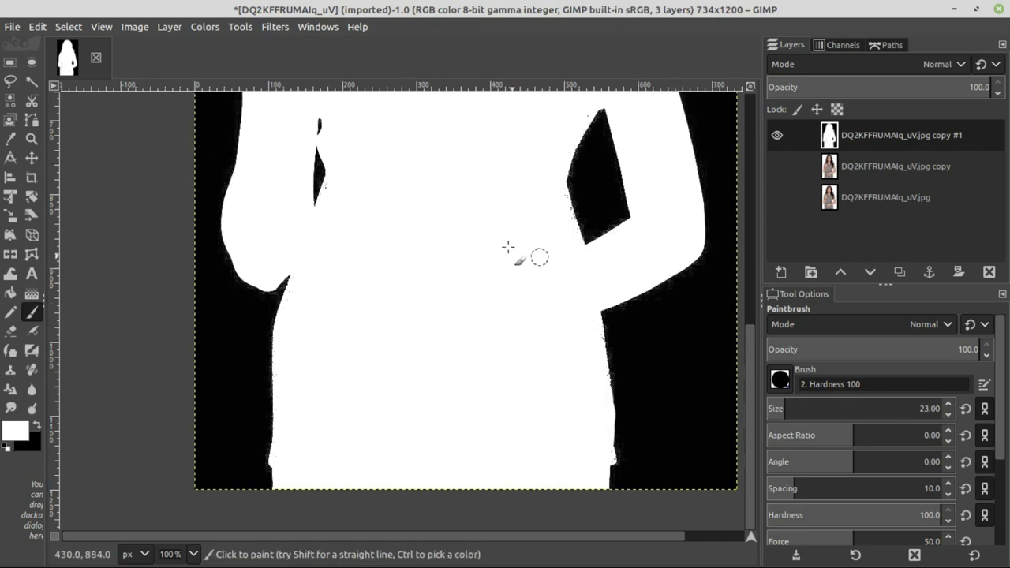
Step: Scroll over the silhouette to check for leftover specks, then fit the image in the window
scroll(476, 332, "up", 3)
scroll(469, 419, "up", 3)
scroll(419, 171, "up", 3)
scroll(408, 399, "up", 3)
scroll(397, 251, "down", 2)
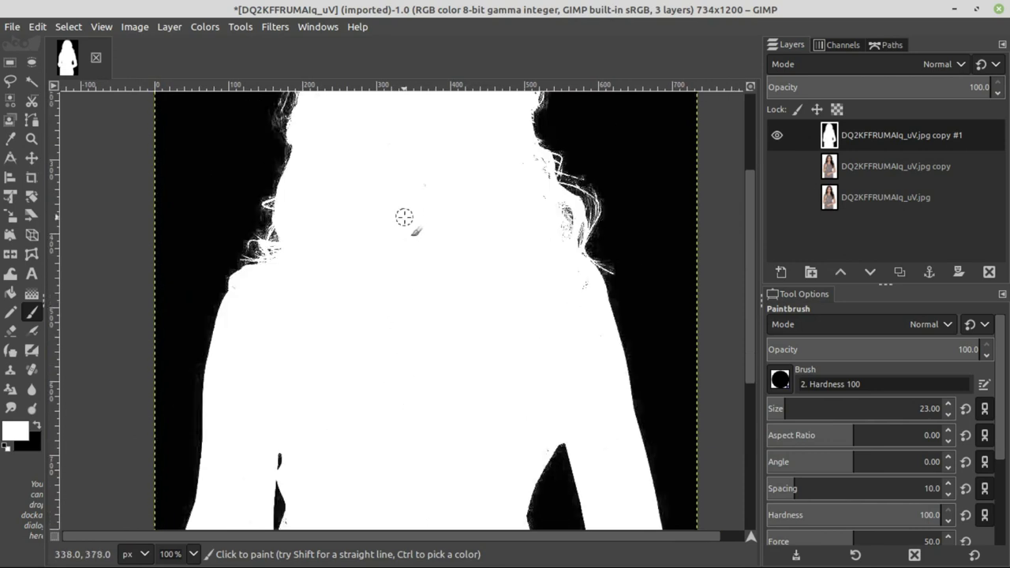
scroll(402, 300, "up", 5)
scroll(395, 368, "right", 1)
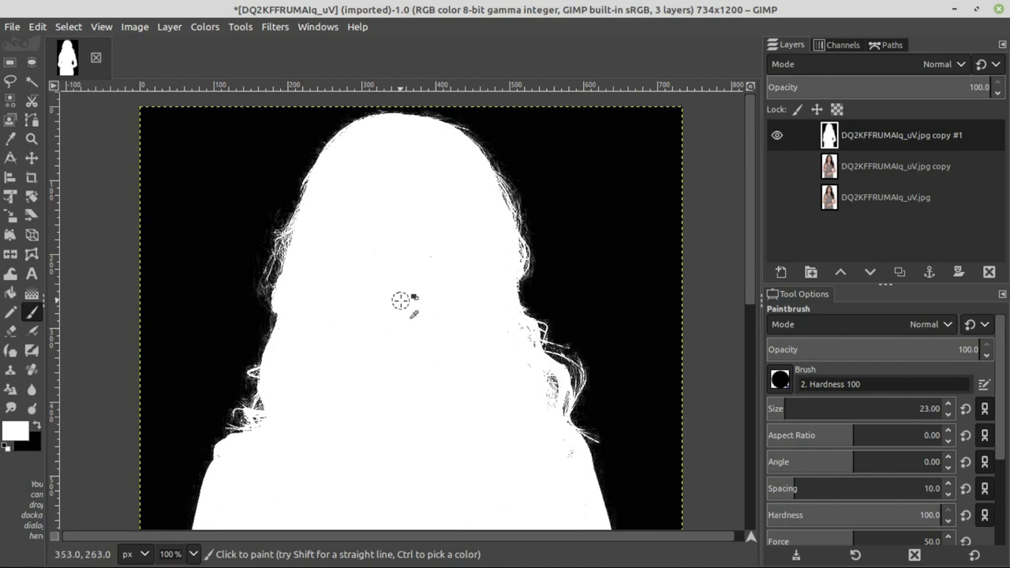
scroll(401, 301, "down", 2)
scroll(417, 316, "down", 3)
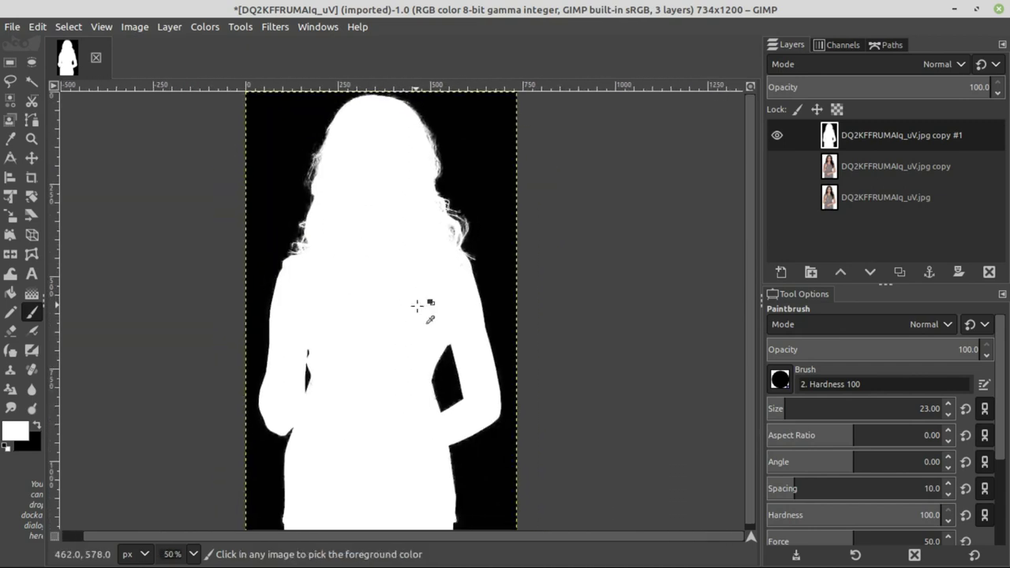
scroll(418, 306, "down", 1)
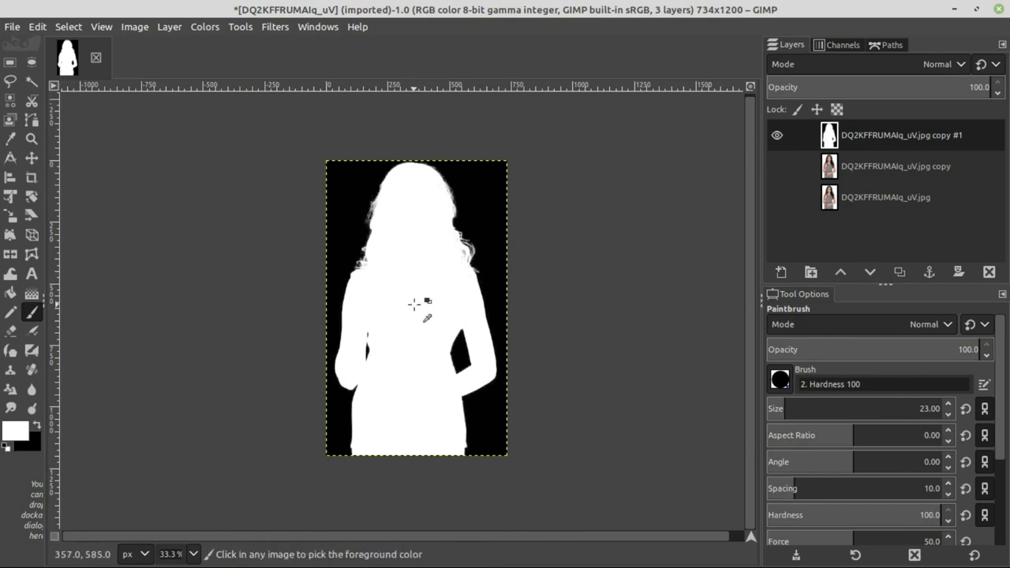
scroll(416, 305, "up", 1)
key("shift+ctrl+j")
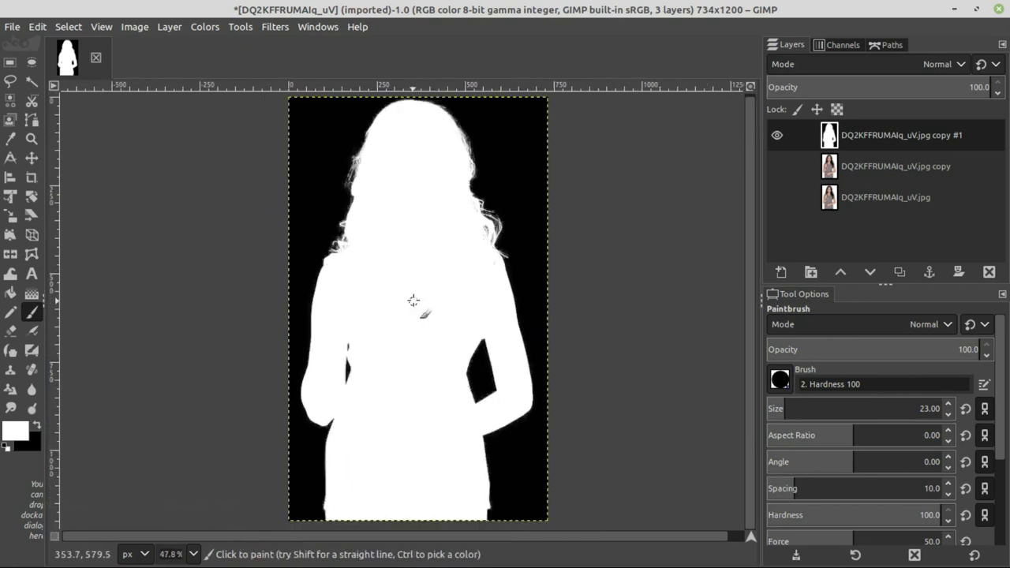
Step: Cut the white silhouette layer to the clipboard and unhide the photo copy layer
left_click(37, 159)
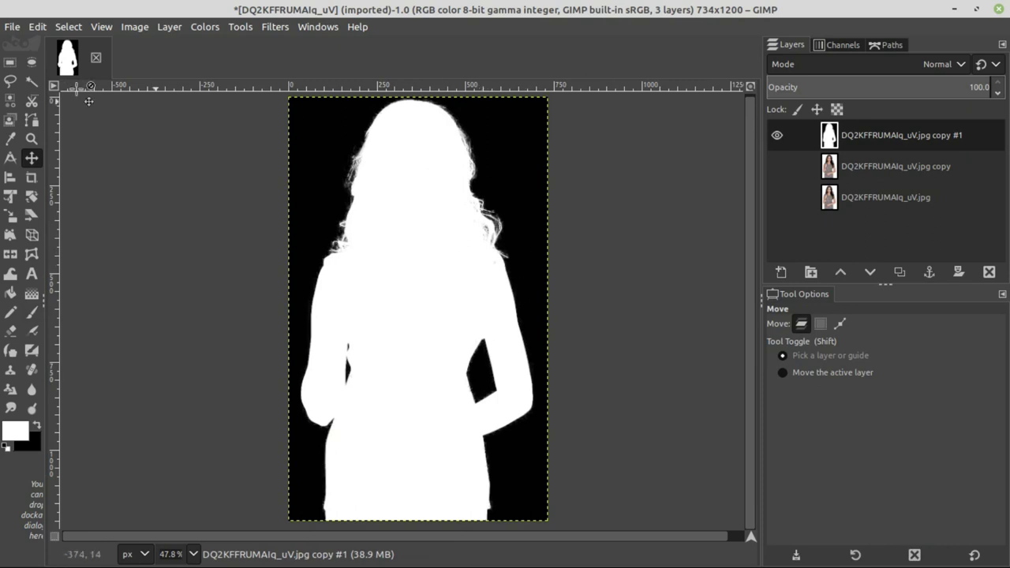
left_click(39, 30)
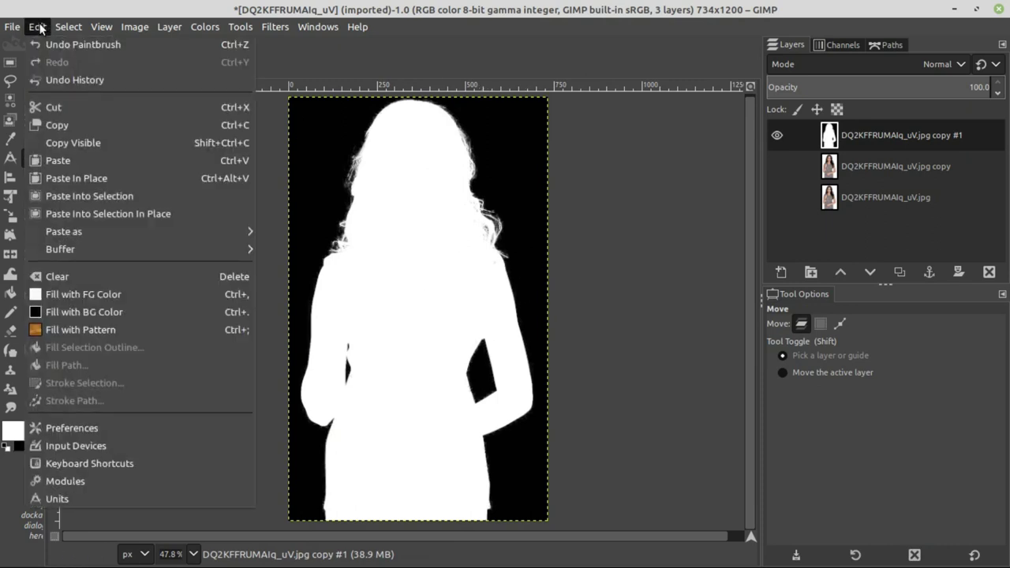
left_click(59, 106)
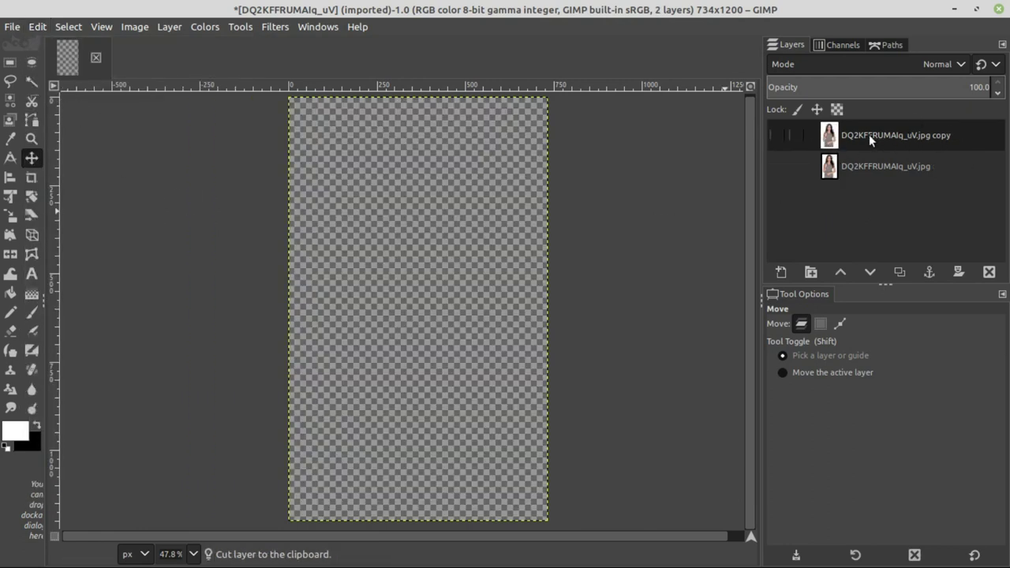
left_click(777, 136)
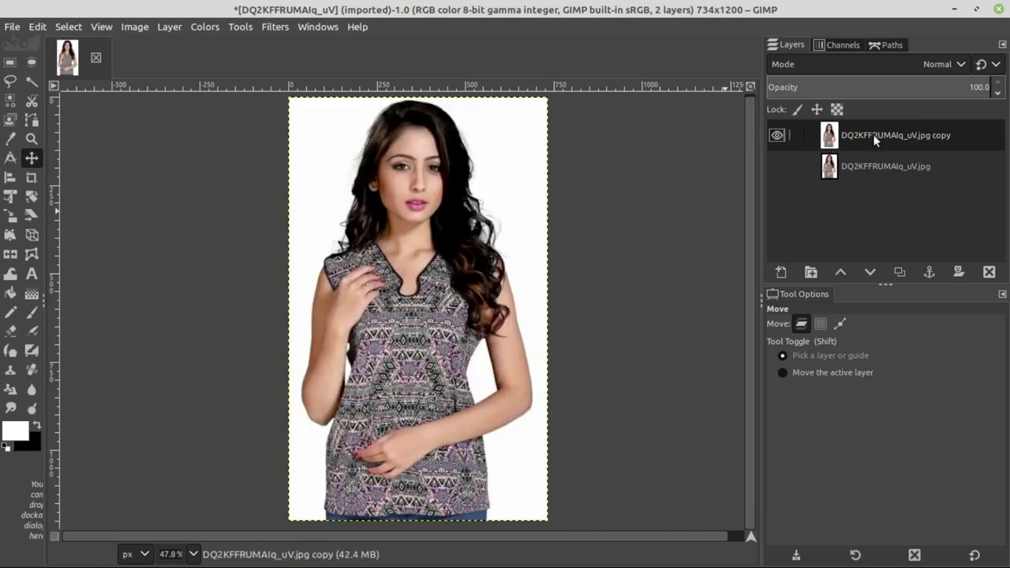
Step: Add a white, fully opaque layer mask to the photo copy layer
right_click(851, 139)
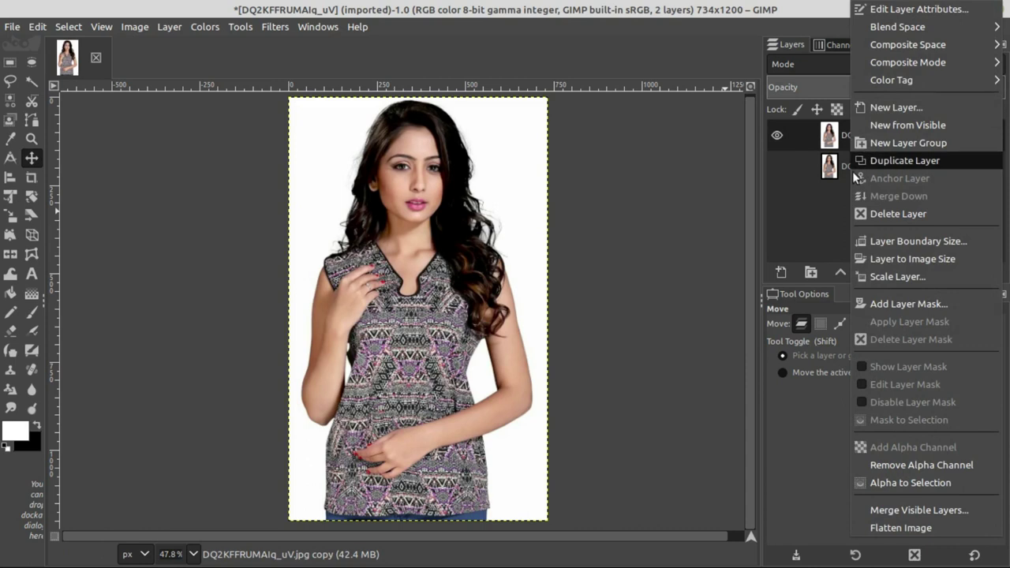
left_click(896, 302)
left_click_drag(916, 193, 444, 84)
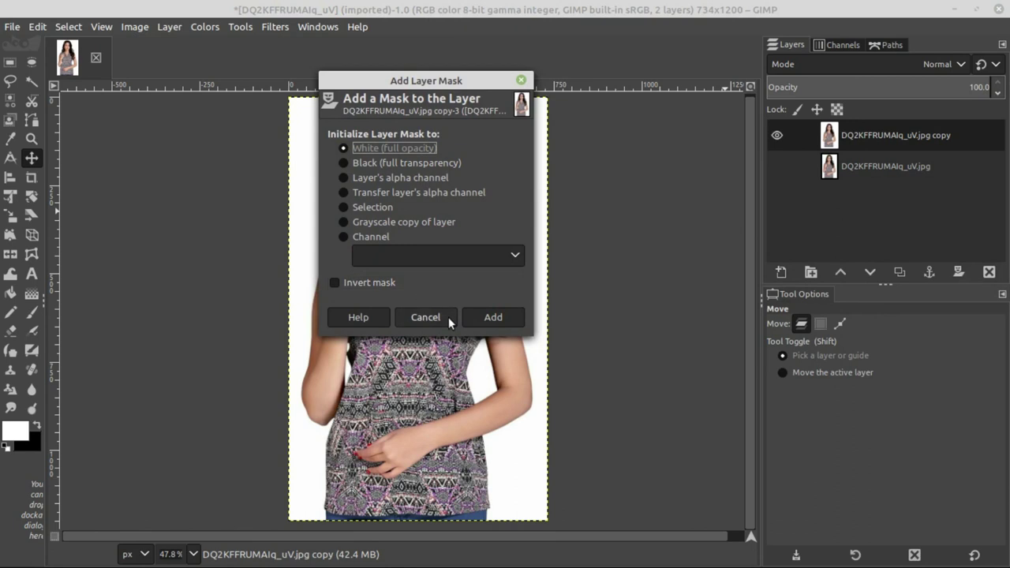
left_click(505, 318)
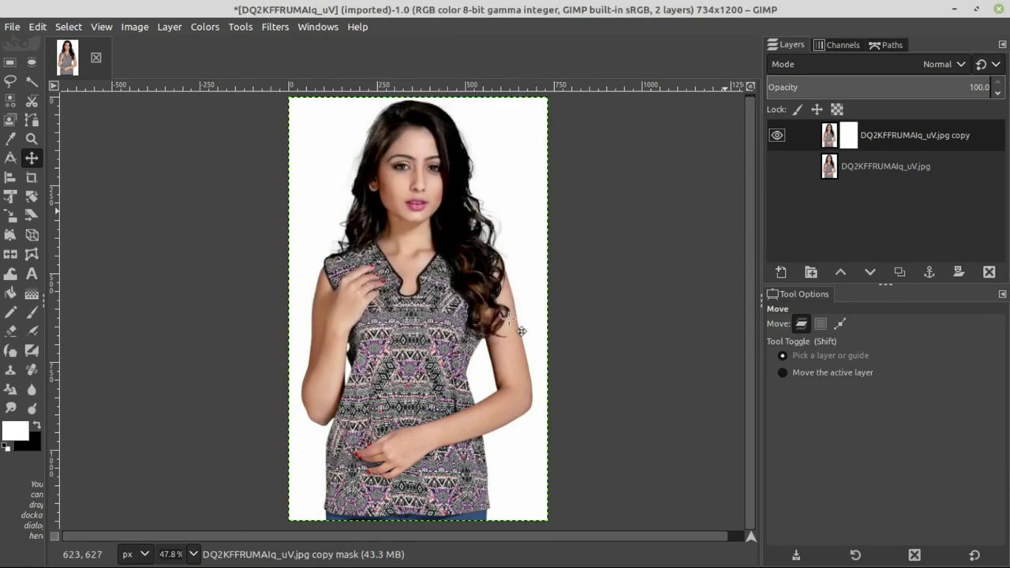
Step: Switch between layer and mask thumbnails, leaving the mask active for editing
left_click(830, 136)
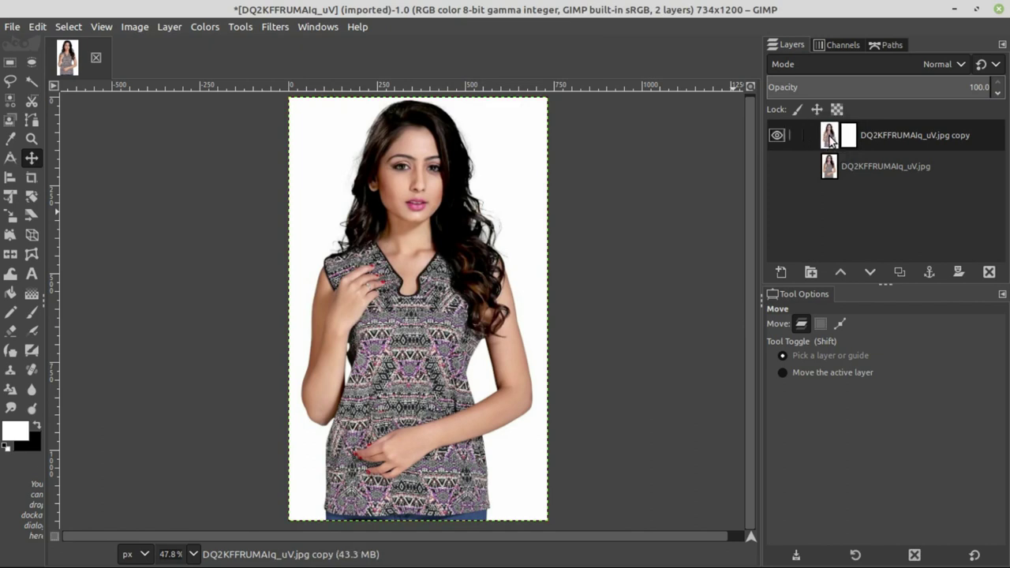
left_click(848, 136)
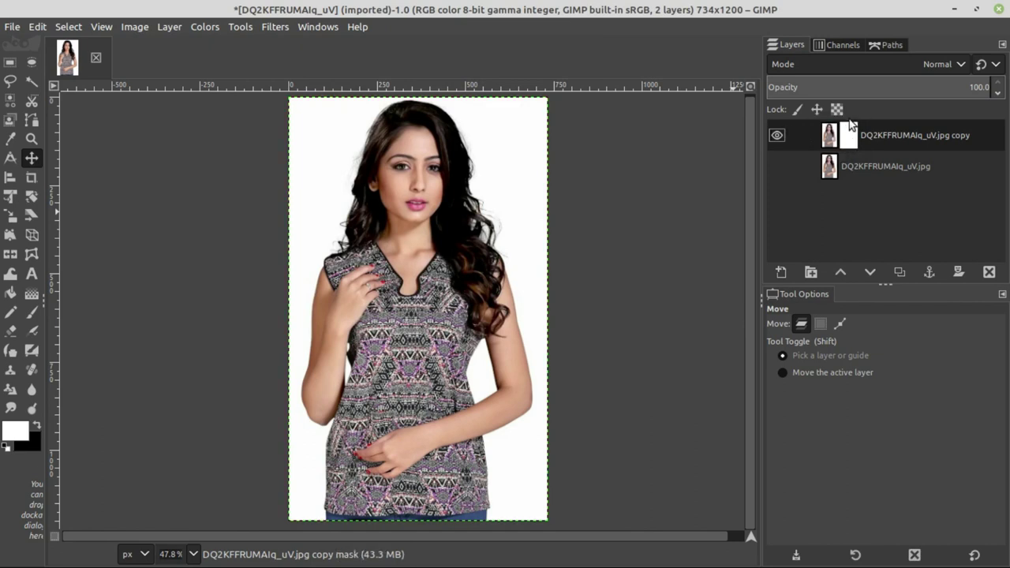
left_click(832, 141)
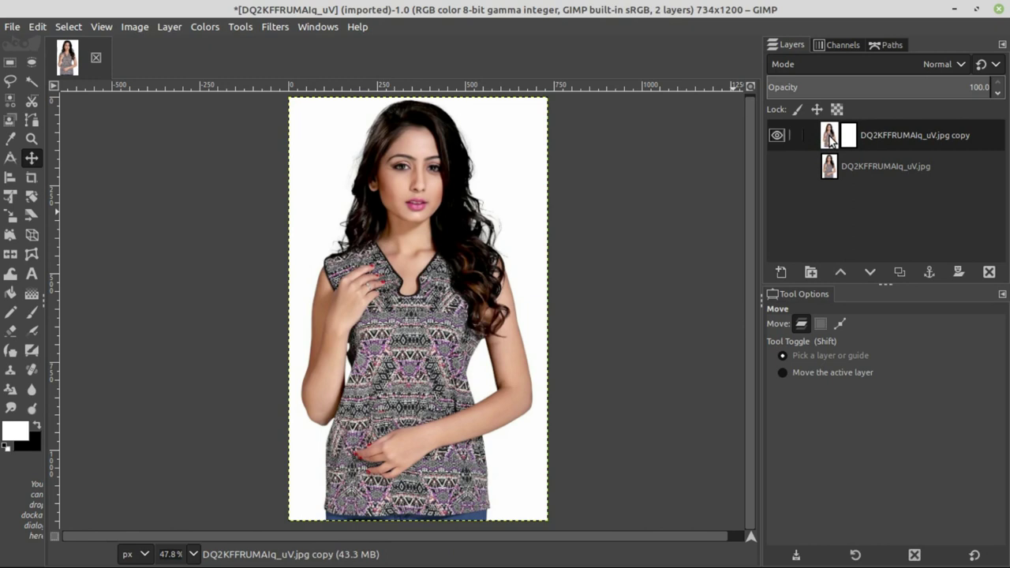
left_click(849, 137)
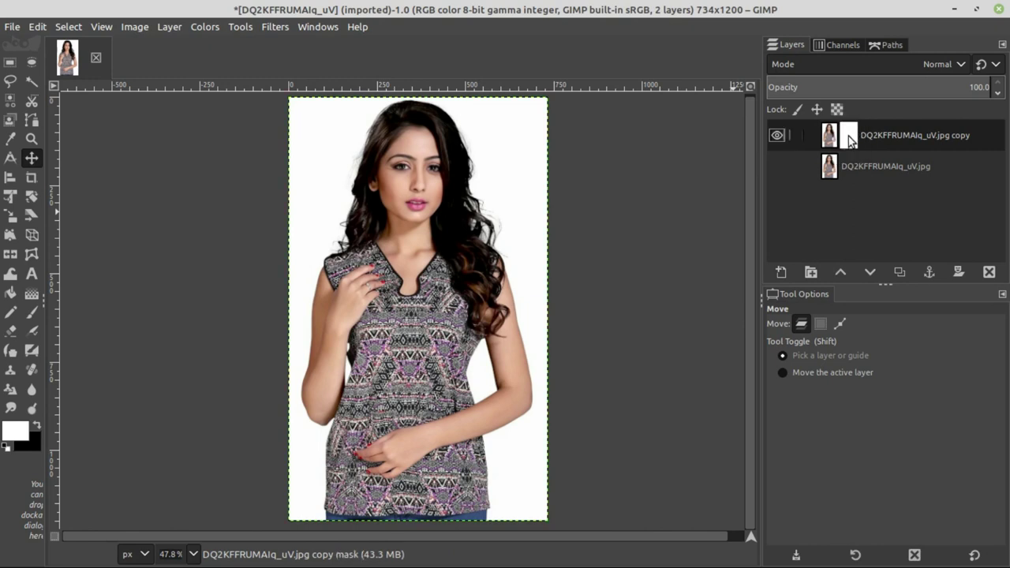
Step: Paste the silhouette into the copy layer's mask and anchor it
left_click(37, 29)
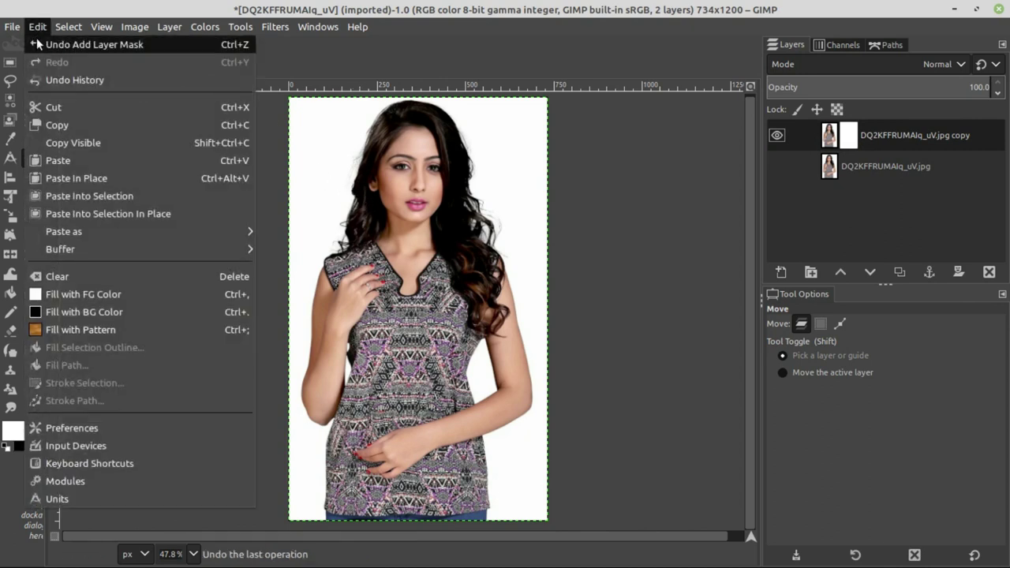
left_click(69, 159)
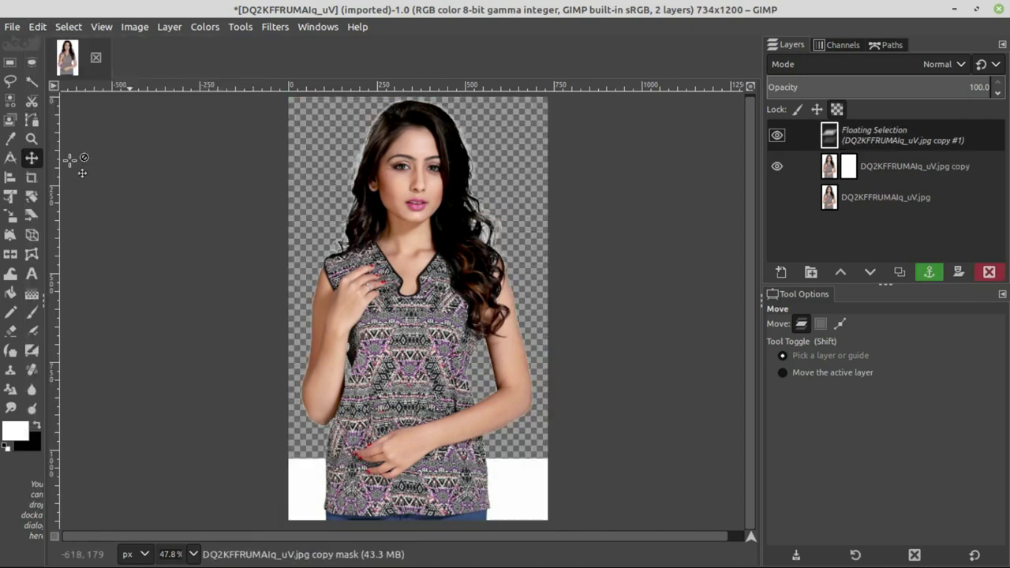
left_click(930, 273)
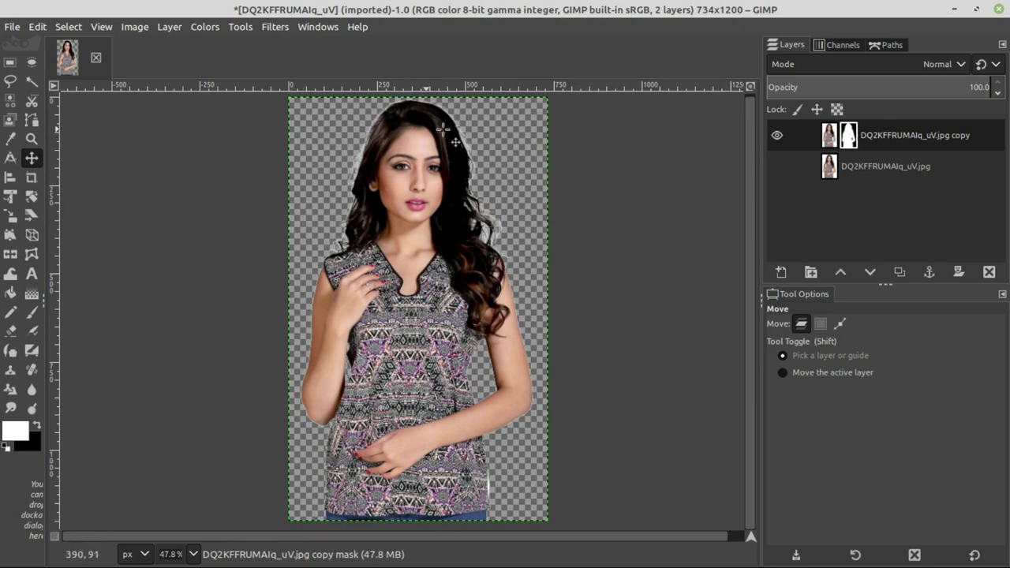
Step: Apply the layer mask permanently and check against the original bottom layer
right_click(856, 136)
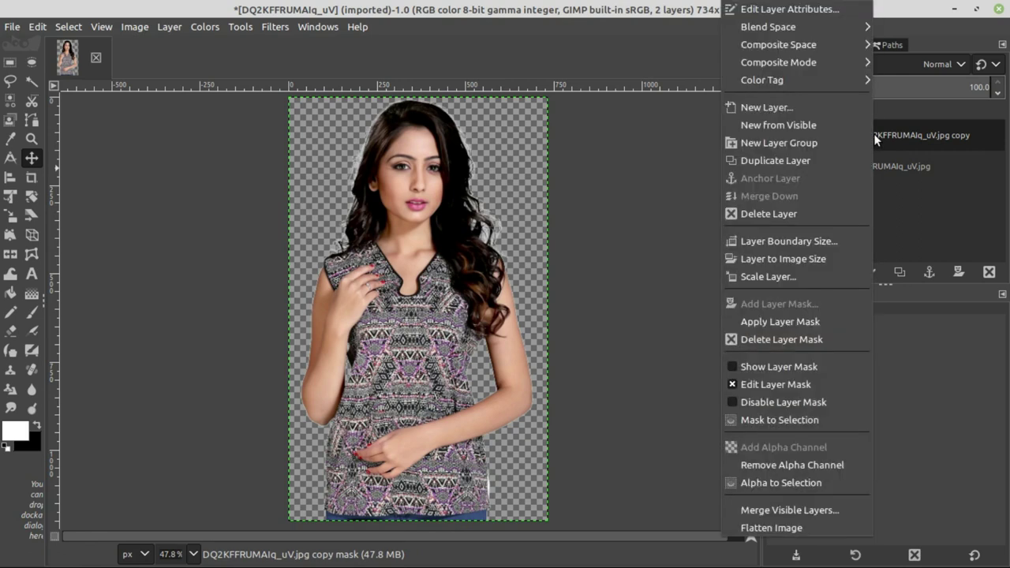
left_click(797, 322)
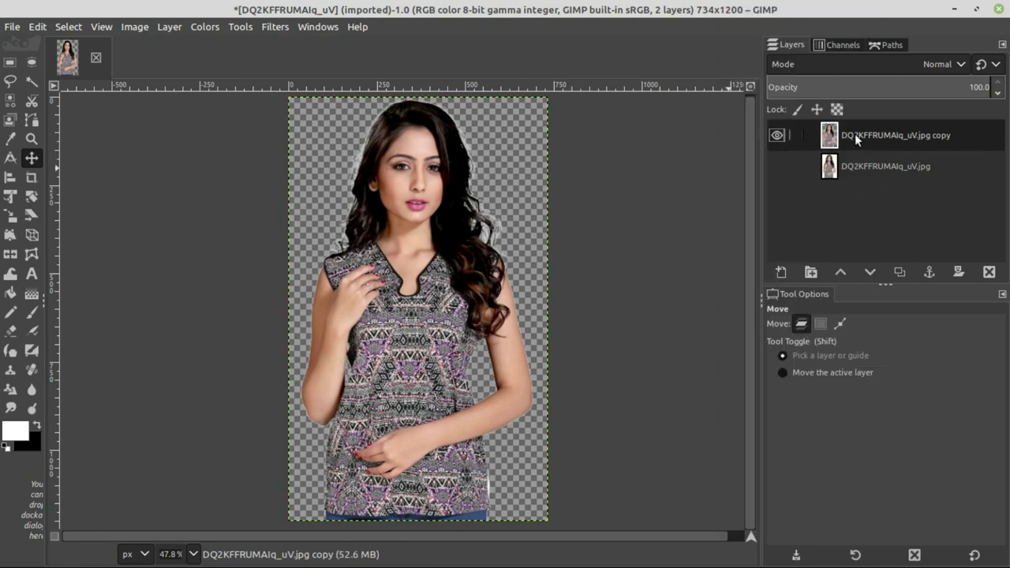
left_click(778, 166)
scroll(478, 288, "up", 1)
scroll(478, 289, "up", 1)
mouse_move(374, 184)
left_mouse_down()
mouse_move(357, 364)
mouse_move(398, 248)
left_mouse_up()
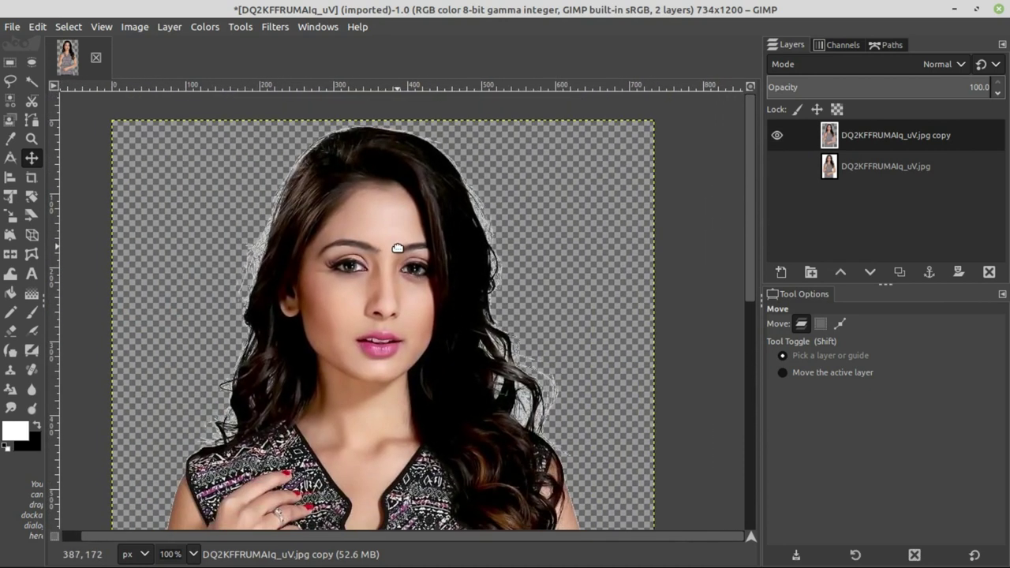
scroll(222, 264, "up", 2)
scroll(269, 252, "up", 1)
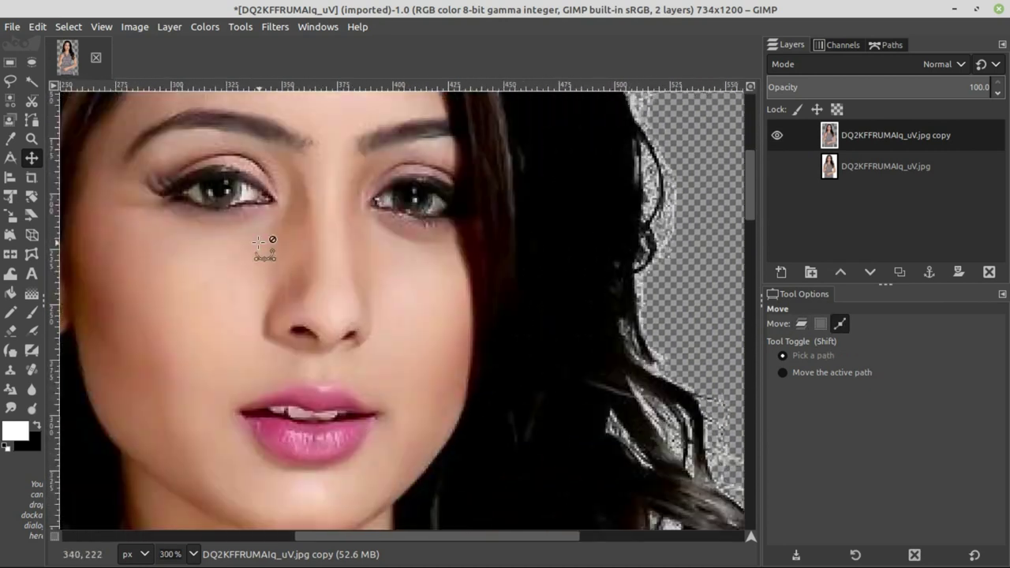
left_click_drag(266, 244, 272, 219)
scroll(272, 220, "down", 1)
scroll(246, 276, "up", 1)
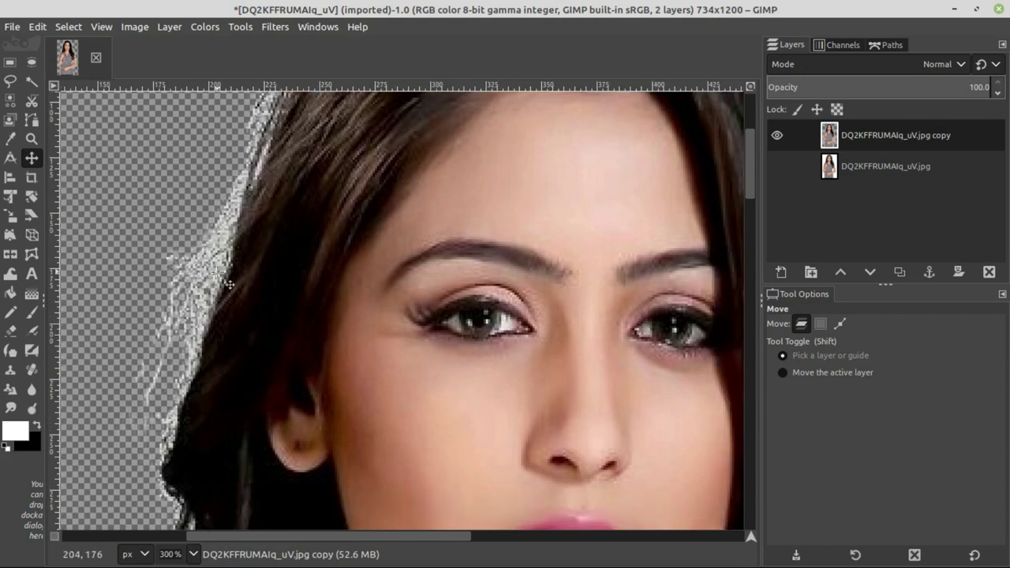
left_click(10, 101)
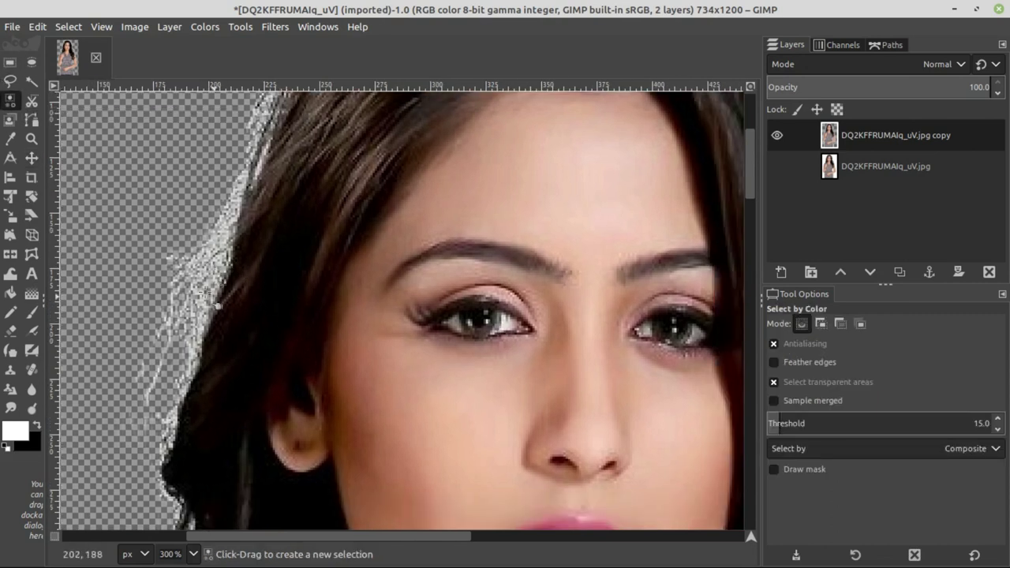
left_click(214, 241)
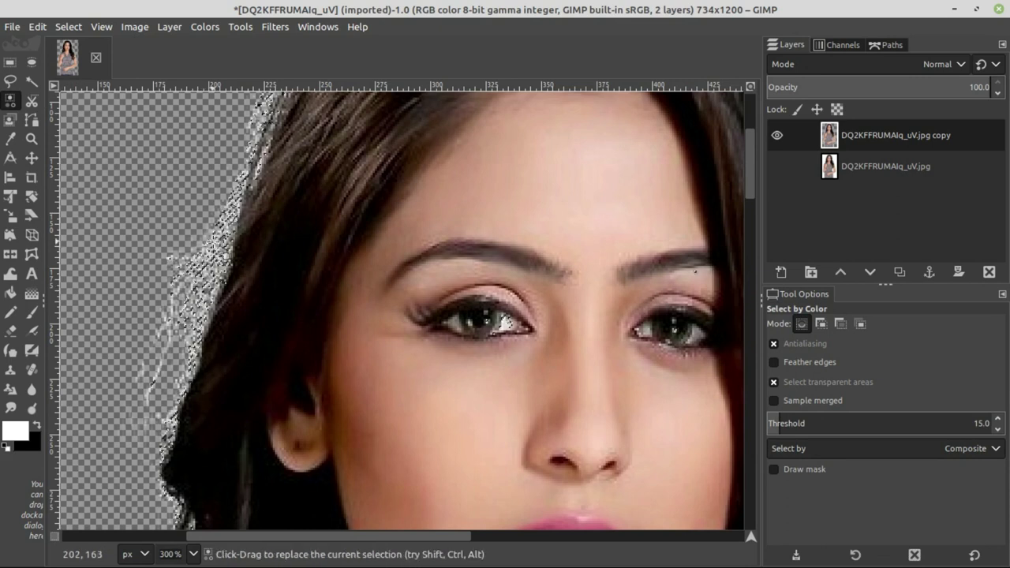
left_click_drag(305, 226, 112, 263)
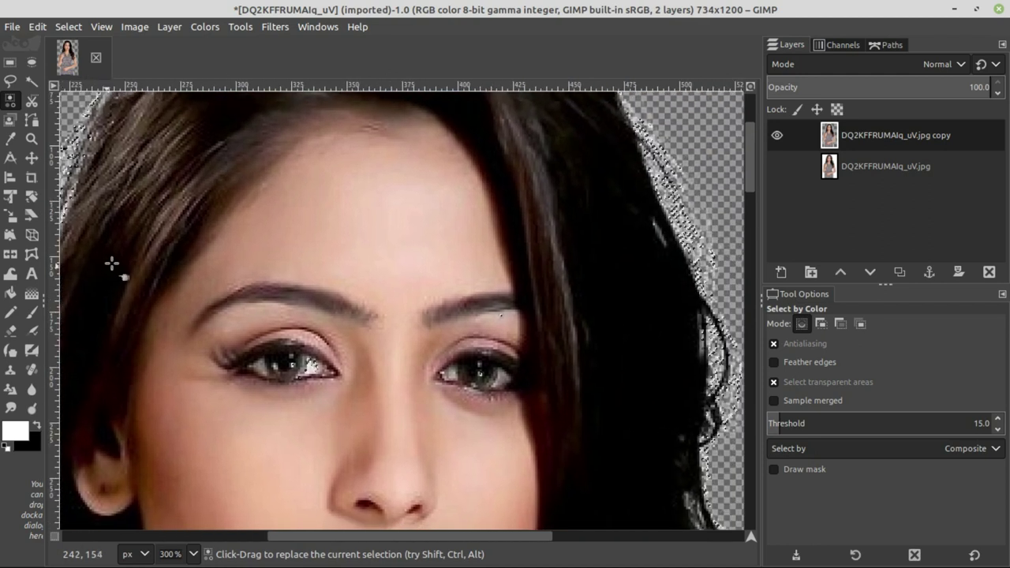
left_click_drag(519, 259, 318, 287)
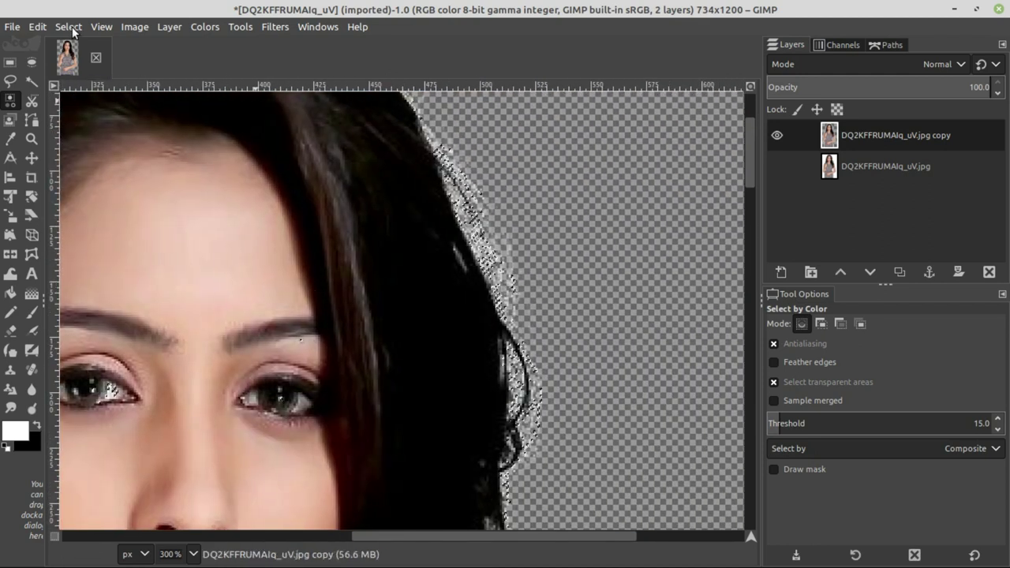
left_click(69, 27)
left_click(78, 61)
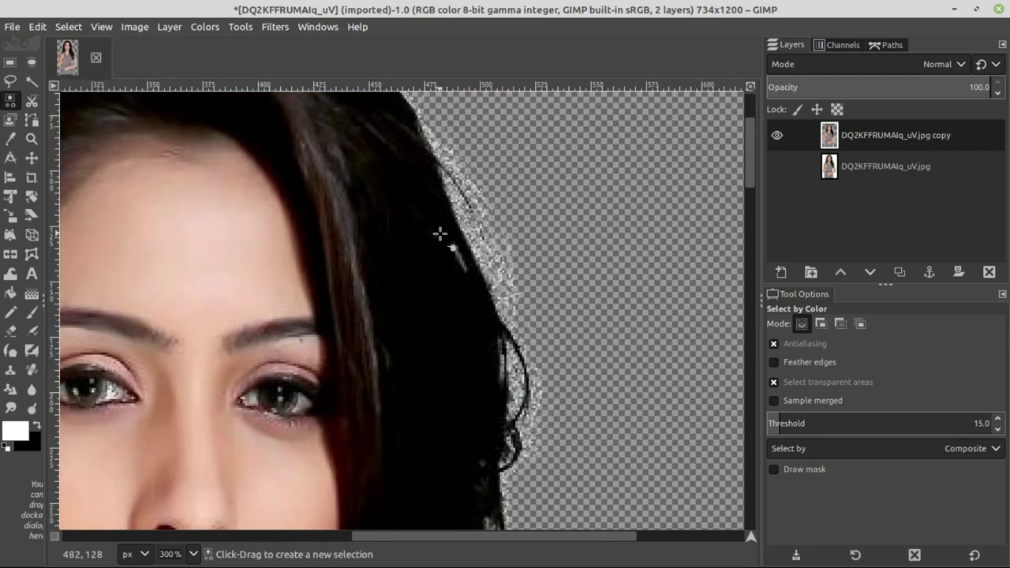
scroll(280, 254, "down", 3)
scroll(287, 255, "down", 1)
mouse_move(406, 387)
left_mouse_down()
mouse_move(357, 188)
mouse_move(369, 101)
left_mouse_up()
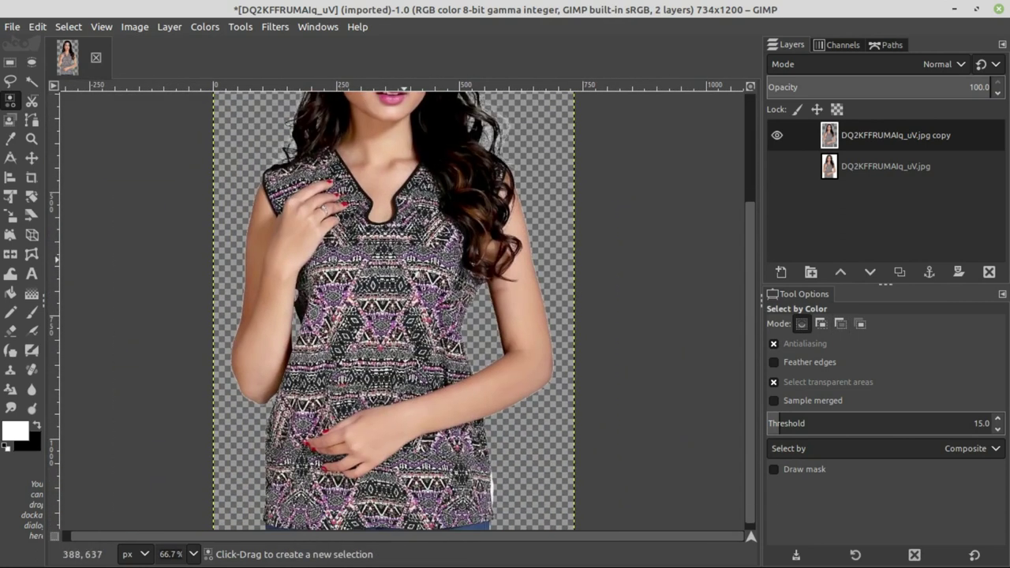
scroll(404, 266, "down", 1)
left_click_drag(408, 254, 368, 286)
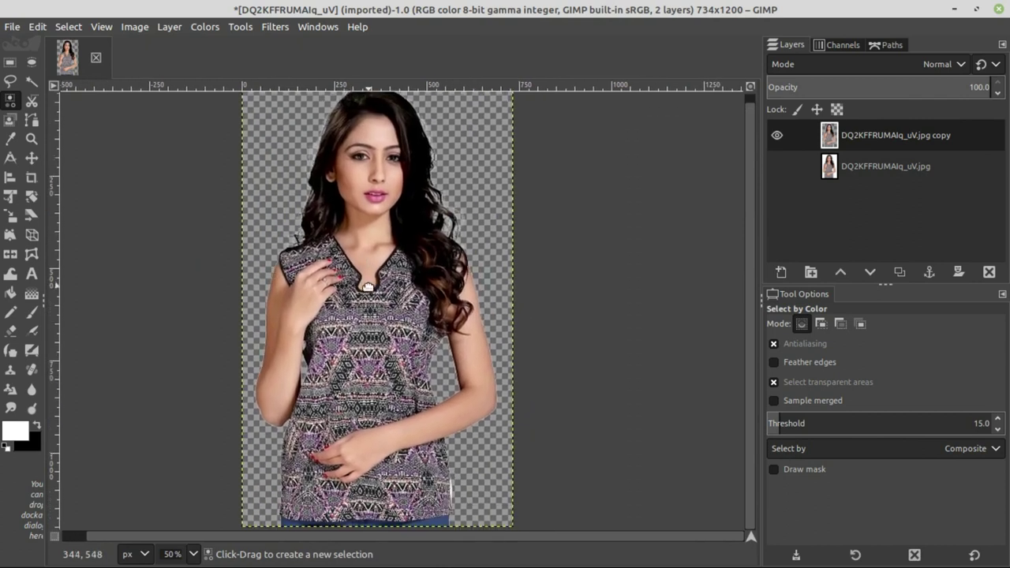
scroll(387, 282, "down", 1)
left_click_drag(424, 262, 405, 269)
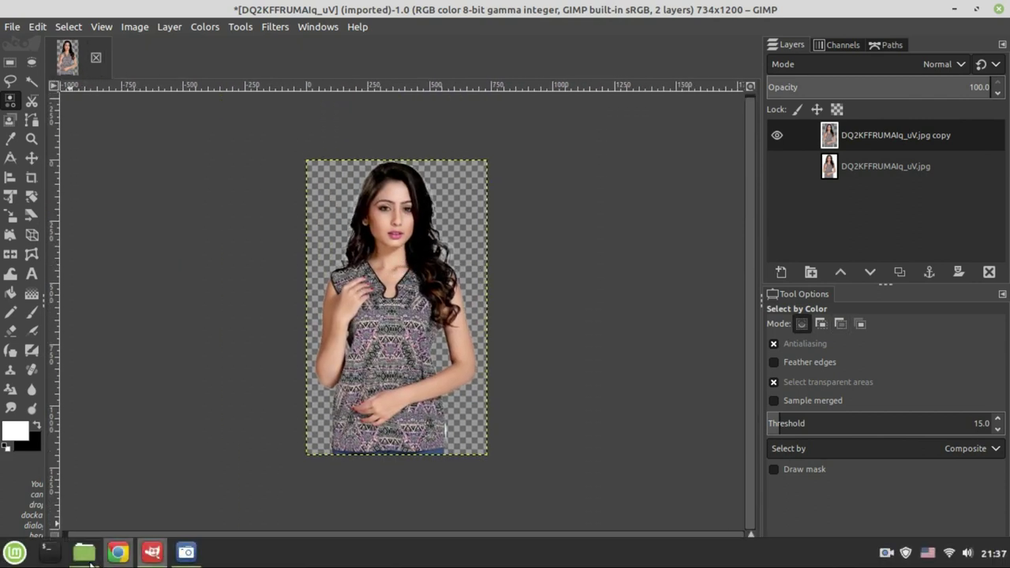
left_click(84, 553)
Step: Drag at.jpg from the Background Images folder onto the GIMP canvas
left_click(412, 85)
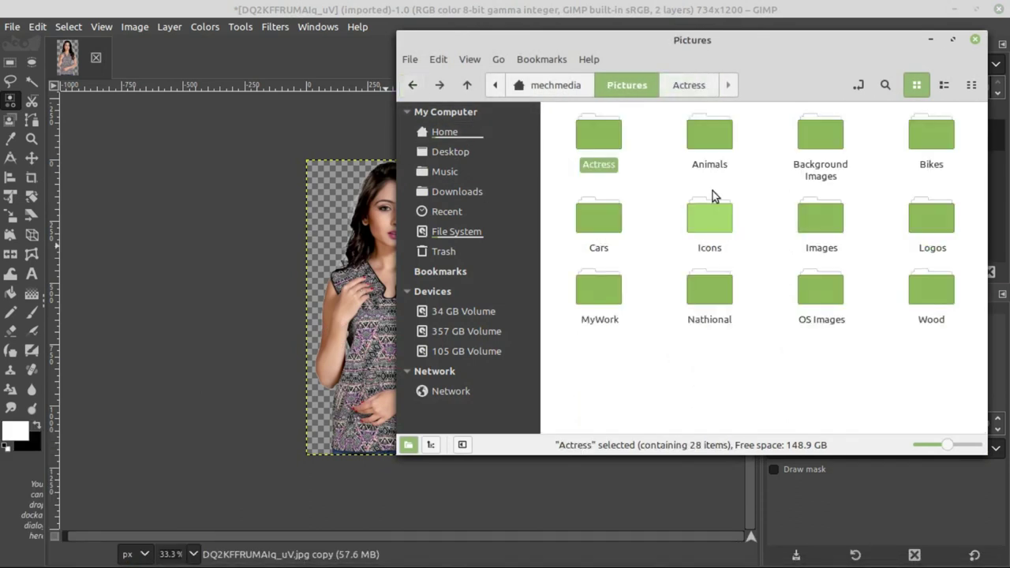
double_click(817, 142)
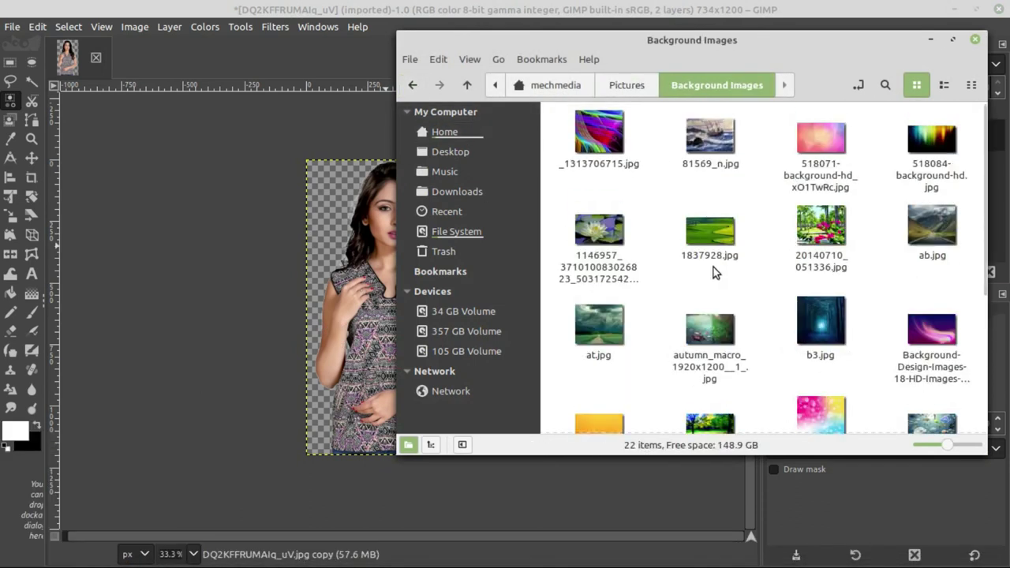
left_click(600, 327)
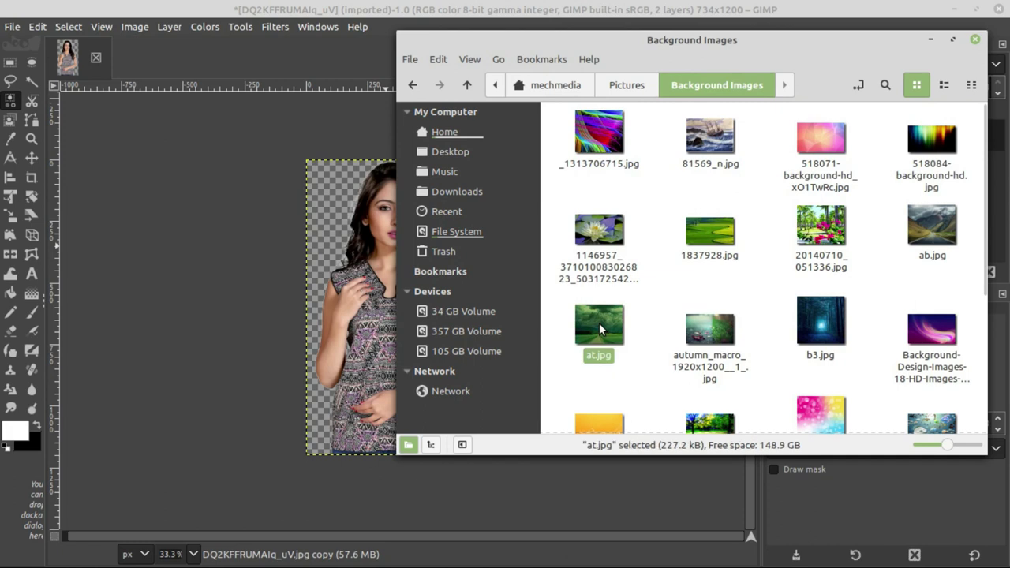
mouse_move(620, 322)
left_mouse_down()
mouse_move(296, 241)
mouse_move(308, 241)
left_mouse_up()
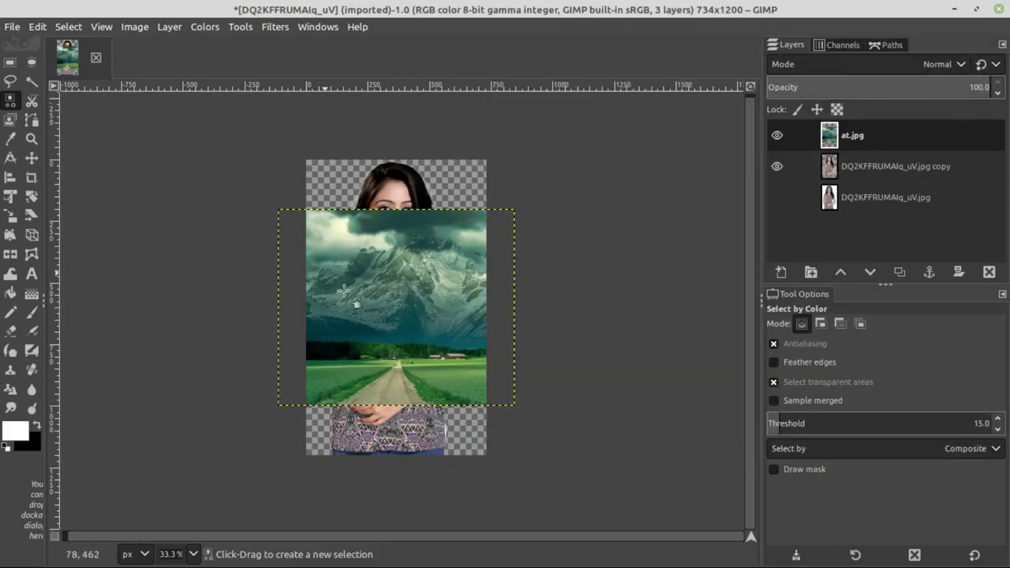
Step: Move the at.jpg landscape layer below the woman's copy layer in the layer stack
left_click(32, 160)
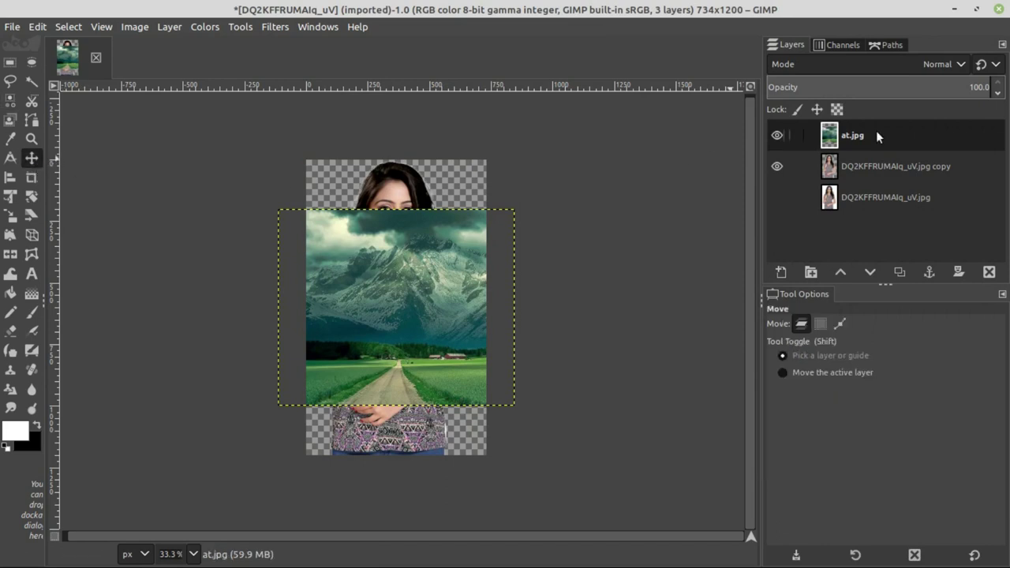
left_click_drag(857, 137, 855, 184)
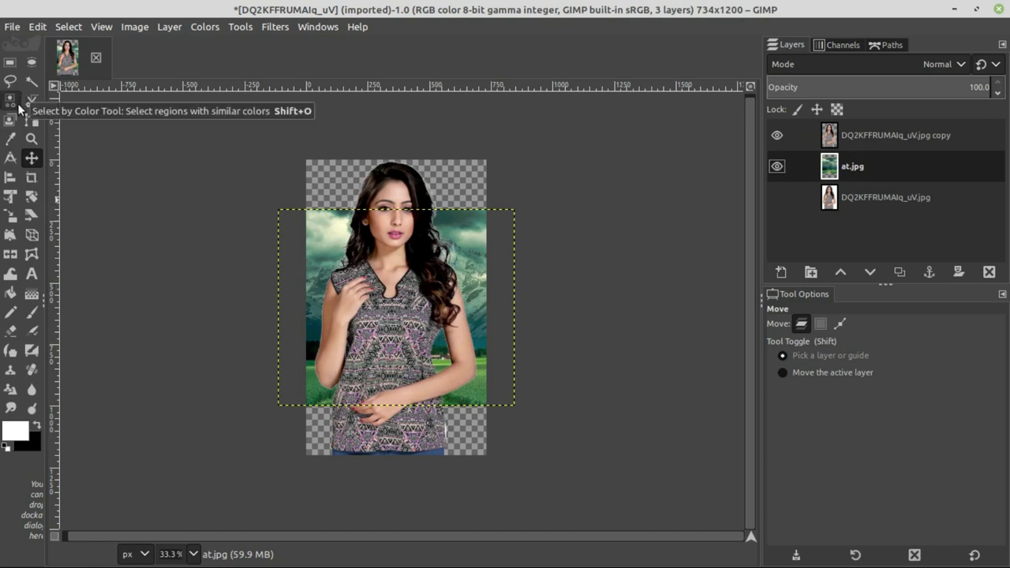
Step: Scale the at.jpg background to about 1474×1473 px, then make the woman's copy layer active
left_click(13, 223)
left_click(449, 266)
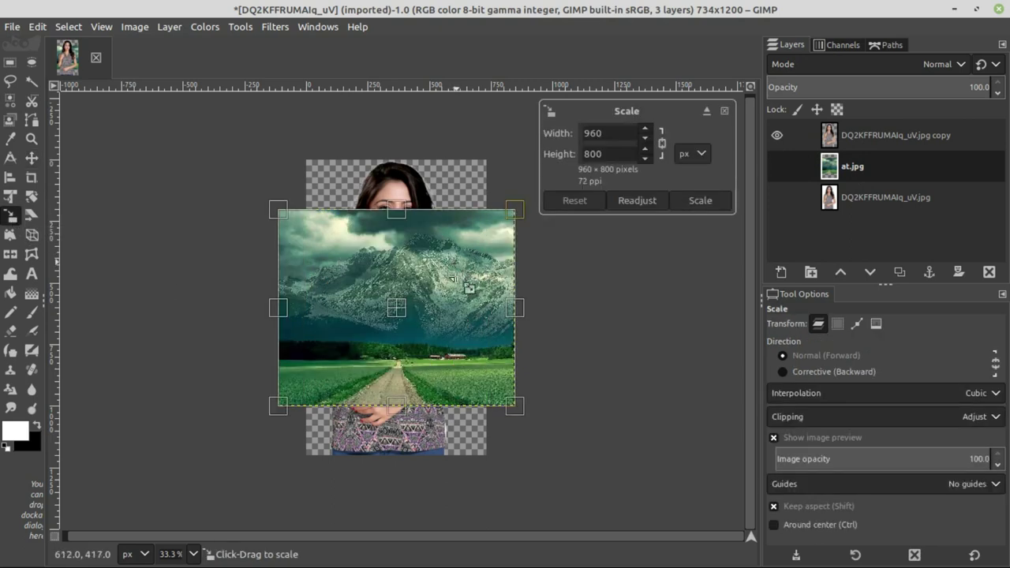
mouse_move(515, 407)
left_mouse_down()
mouse_move(496, 407)
mouse_move(632, 523)
left_mouse_up()
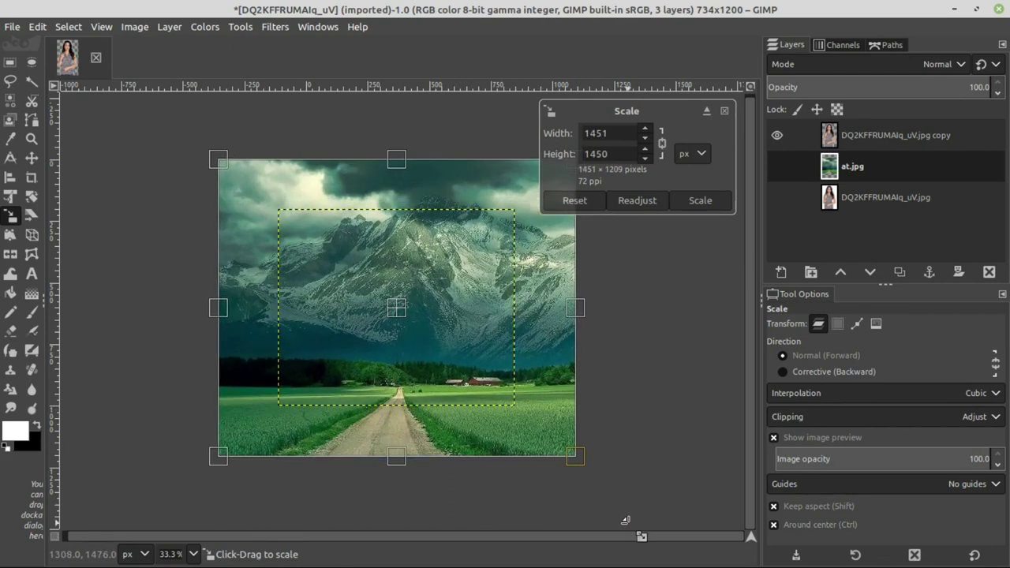
left_click(701, 202)
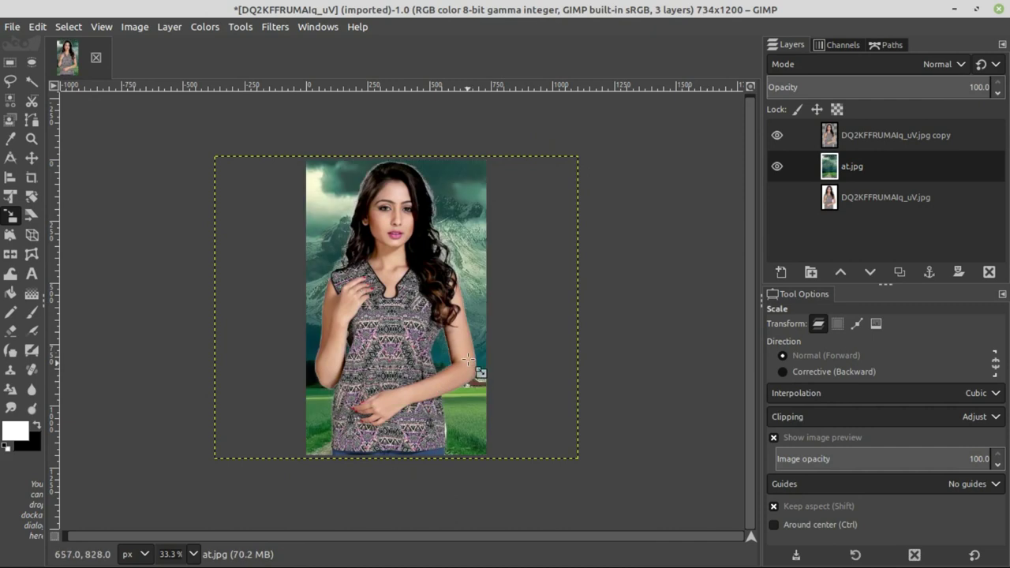
left_click(31, 159)
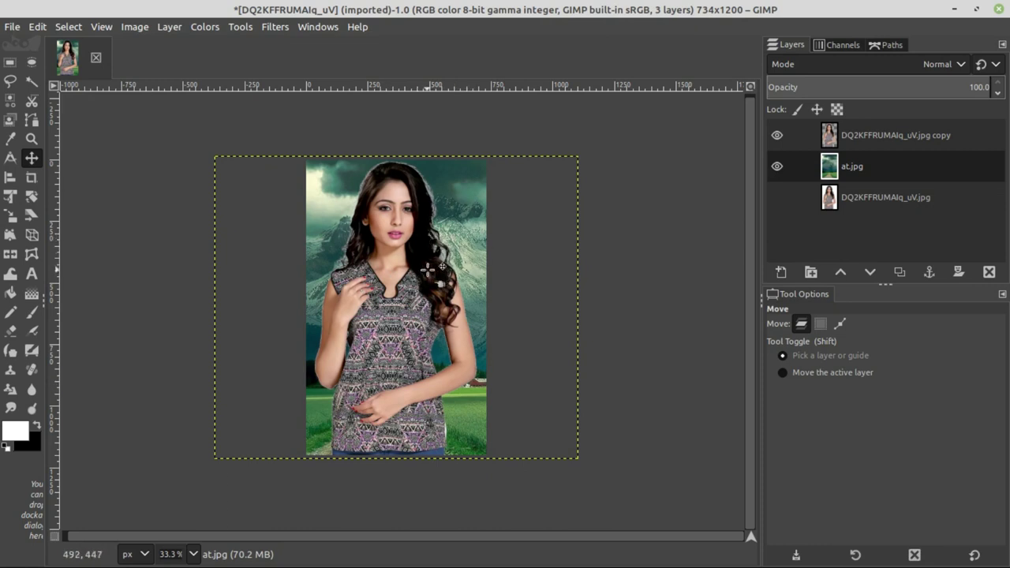
left_click(852, 143)
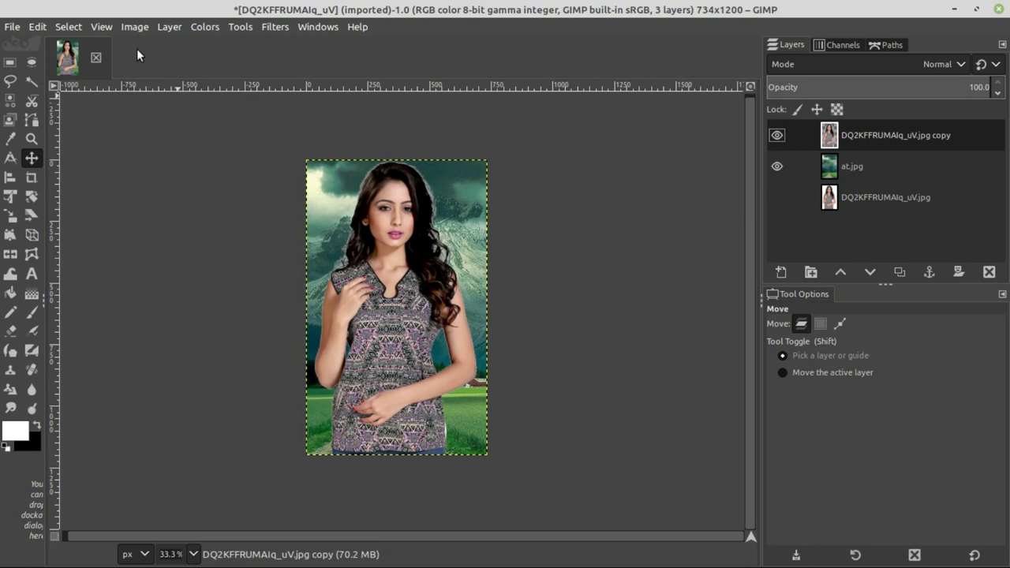
Step: Scale the woman down to about 375×613 px and lower her onto the road
left_click(17, 223)
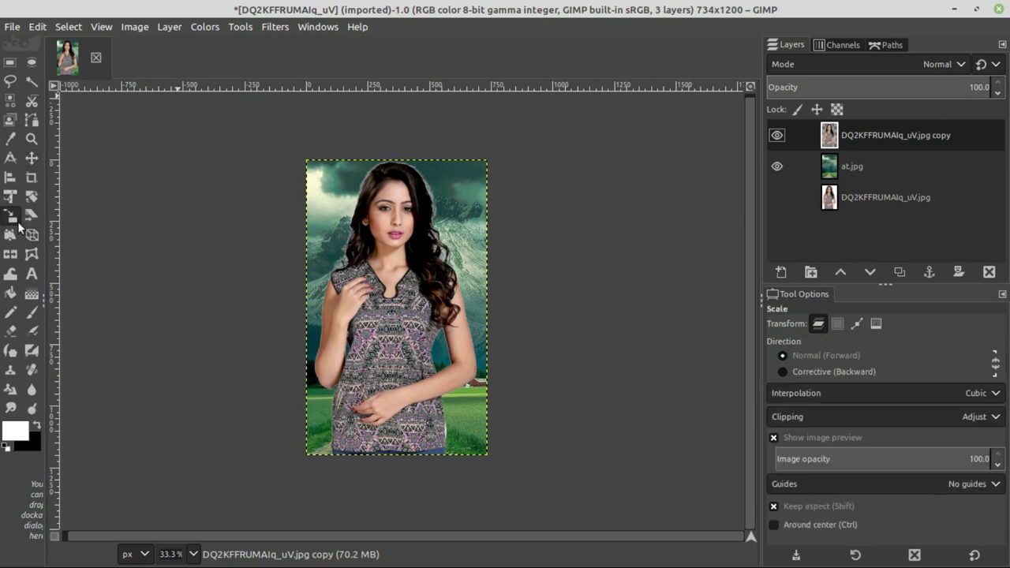
left_click(390, 322)
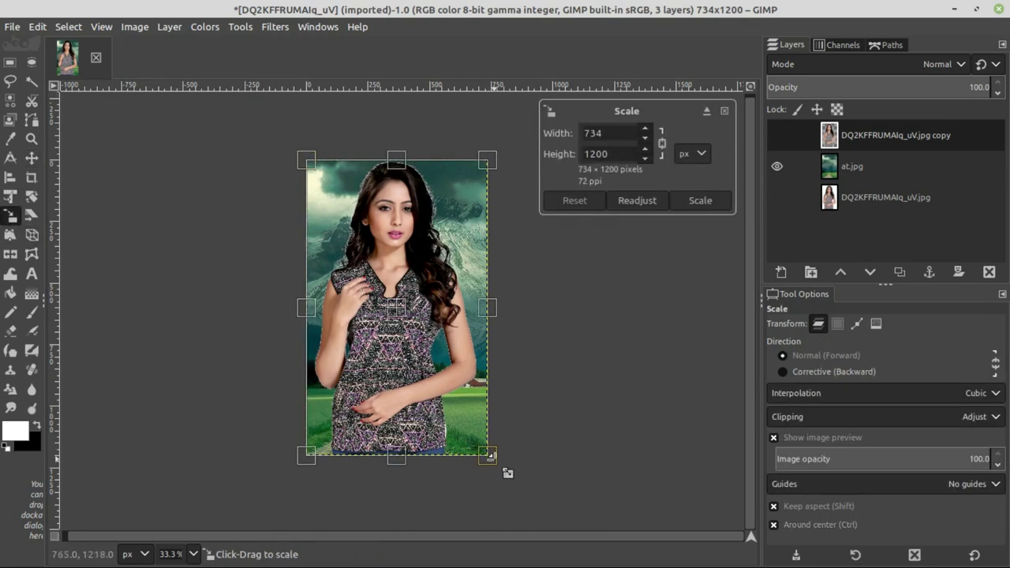
left_click_drag(489, 456, 423, 322)
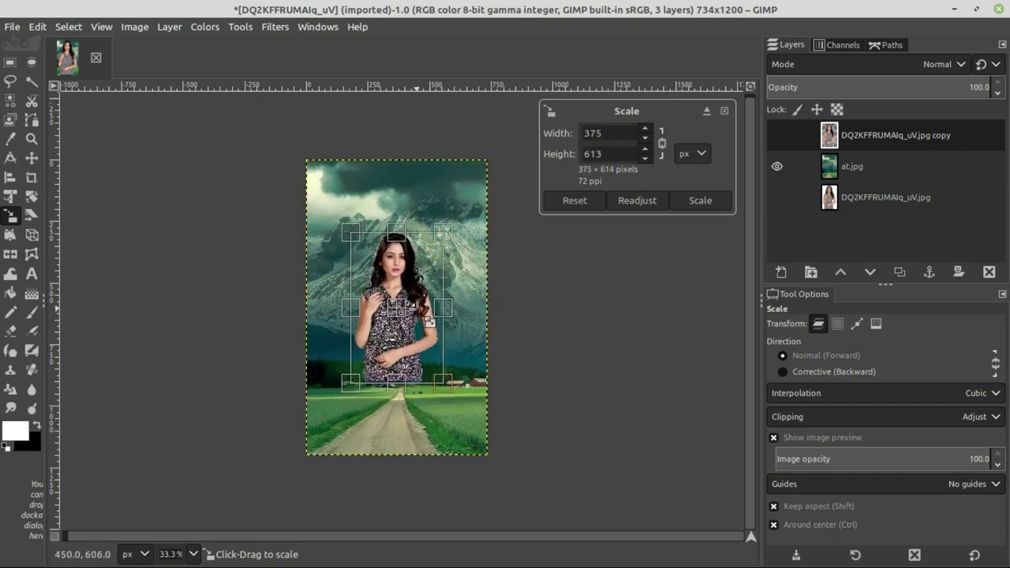
left_click(700, 200)
left_click(31, 158)
left_click_drag(406, 319, 406, 403)
Step: Switch to Select by Color and zoom in to about 550% on the hair edge
key("shift+o")
scroll(416, 292, "up", 1)
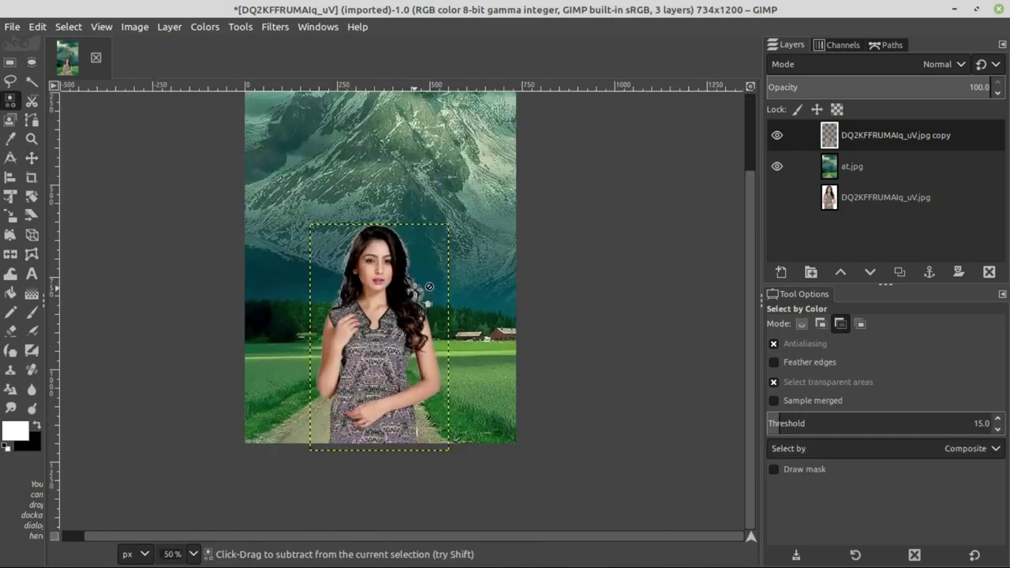
scroll(416, 292, "up", 1)
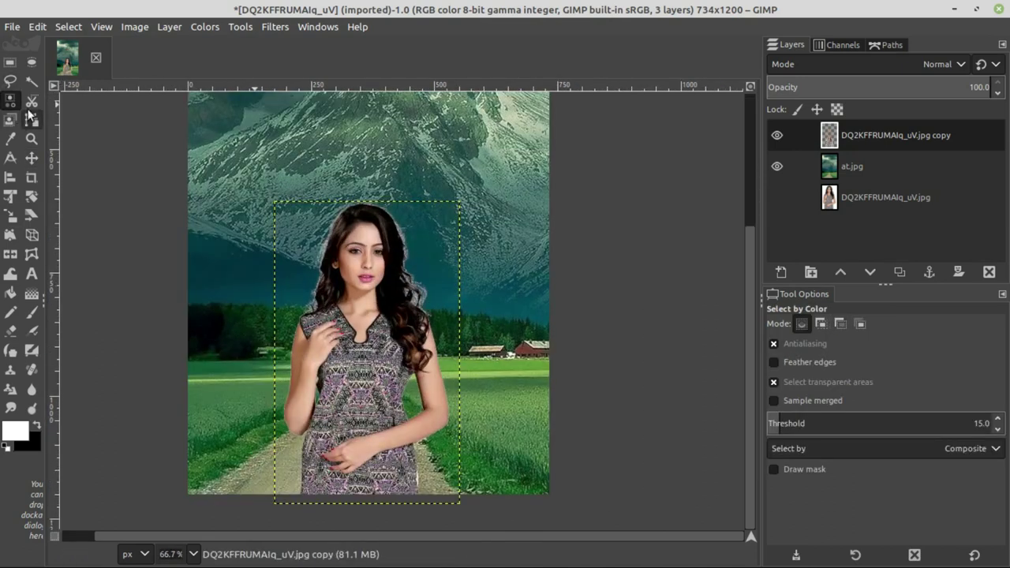
scroll(410, 204, "up", 2)
scroll(409, 204, "up", 2)
scroll(410, 203, "up", 2)
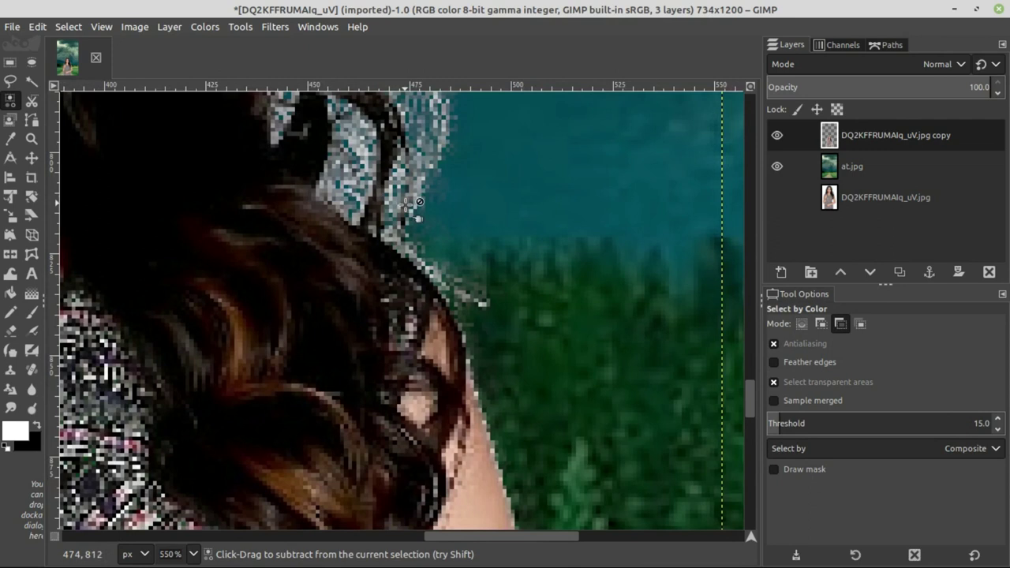
scroll(409, 204, "down", 2)
scroll(489, 426, "down", 4)
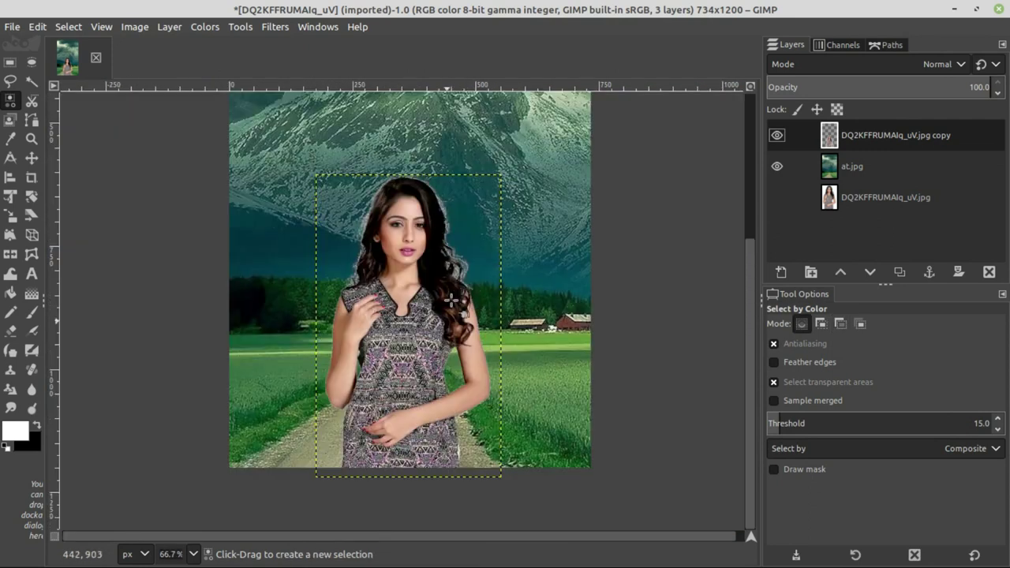
scroll(462, 245, "up", 6)
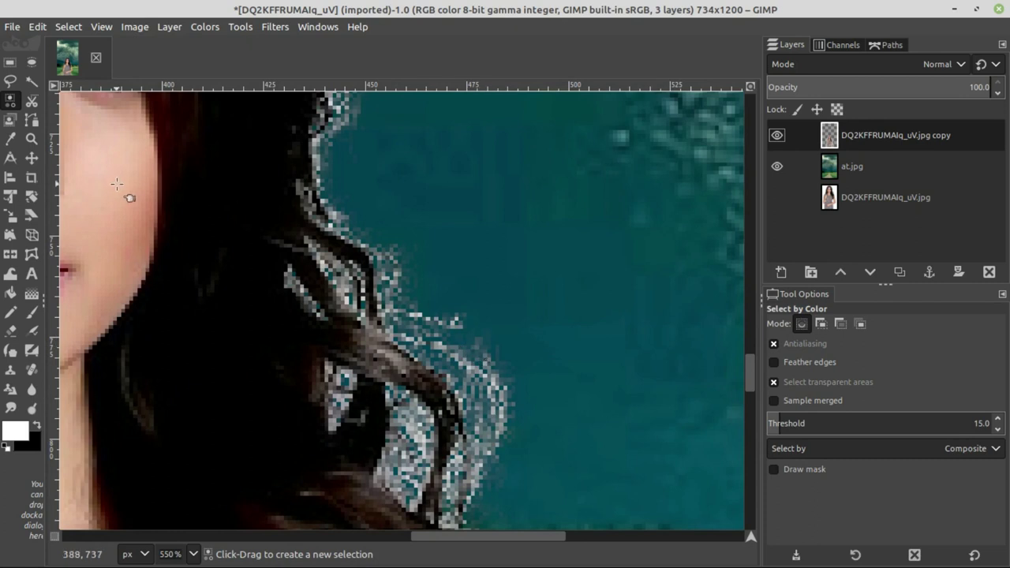
Step: With a 23 px eraser, erase the white fringe around the face and down the hair's left side
left_click(10, 332)
mouse_move(479, 333)
left_mouse_down()
mouse_move(515, 421)
mouse_move(509, 482)
mouse_move(456, 315)
mouse_move(419, 282)
mouse_move(360, 185)
left_mouse_up()
mouse_move(391, 150)
left_mouse_down()
mouse_move(383, 334)
mouse_move(642, 316)
left_mouse_up()
mouse_move(612, 253)
left_mouse_down()
mouse_move(581, 184)
mouse_move(586, 232)
mouse_move(655, 434)
mouse_move(678, 449)
mouse_move(655, 397)
mouse_move(579, 300)
mouse_move(394, 221)
left_mouse_up()
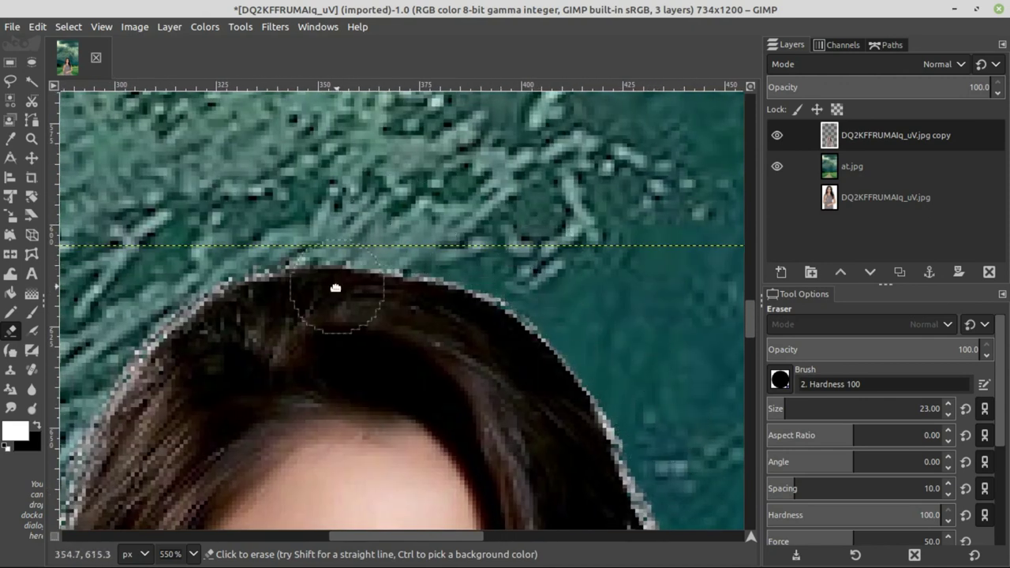
left_click_drag(356, 286, 506, 145)
mouse_move(268, 144)
left_mouse_down()
mouse_move(276, 229)
mouse_move(209, 332)
mouse_move(176, 423)
mouse_move(225, 392)
left_mouse_up()
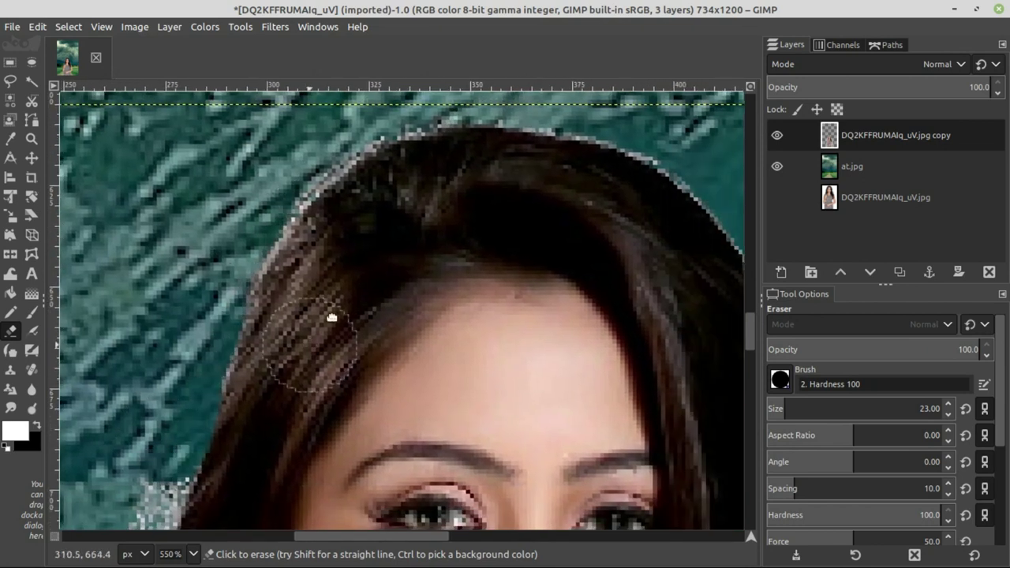
Step: Erase the speckled fringe by the ear and on the hair above the shoulder
left_click_drag(334, 318, 521, 167)
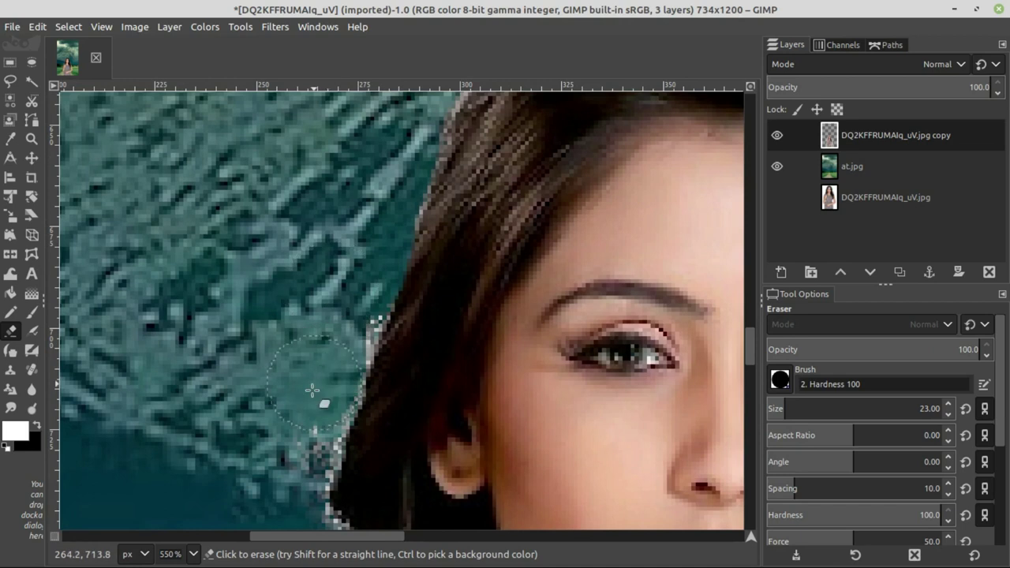
left_click_drag(435, 368, 481, 113)
mouse_move(328, 251)
left_mouse_down()
mouse_move(300, 410)
mouse_move(281, 447)
mouse_move(412, 387)
left_mouse_up()
left_click_drag(432, 230, 462, 165)
mouse_move(339, 242)
left_mouse_down()
mouse_move(338, 275)
mouse_move(355, 299)
mouse_move(340, 327)
mouse_move(283, 319)
left_mouse_up()
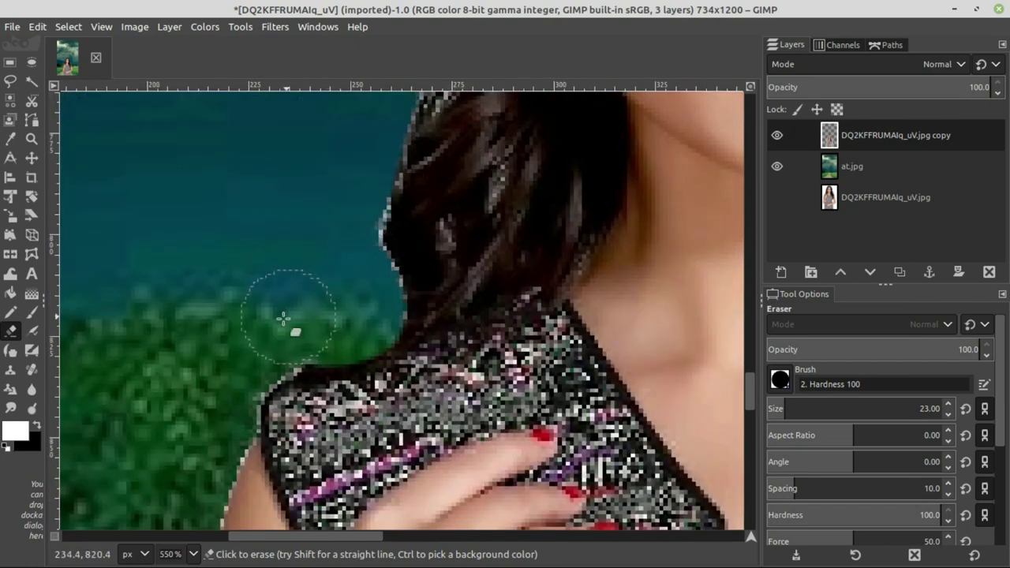
scroll(642, 249, "down", 10, "ctrl")
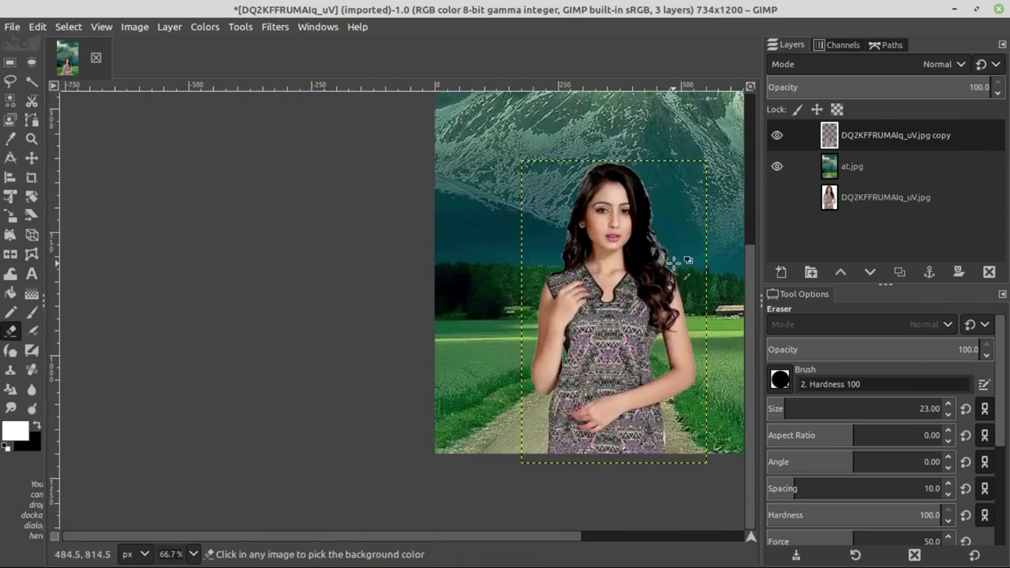
scroll(677, 259, "up", 7, "ctrl")
Step: Set the eraser to 6 px and clear the pale specks between the curled hair strands
left_click(775, 408)
mouse_move(513, 214)
left_mouse_down()
mouse_move(538, 225)
mouse_move(541, 162)
mouse_move(514, 118)
mouse_move(514, 194)
left_mouse_up()
mouse_move(612, 311)
left_mouse_down()
mouse_move(654, 338)
mouse_move(731, 440)
left_mouse_up()
scroll(605, 413, "up", 3)
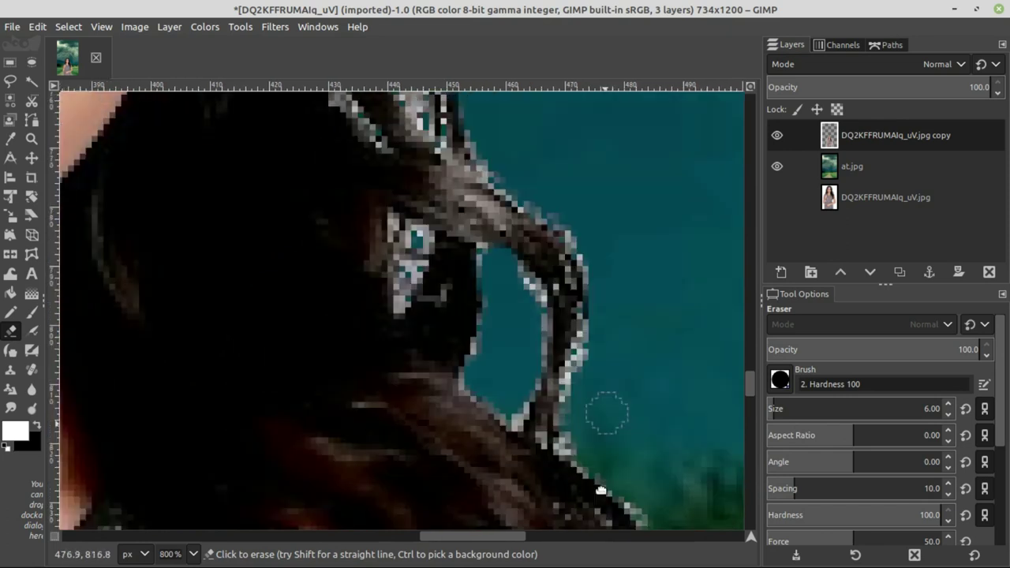
scroll(445, 422, "up", 2)
left_click_drag(403, 337, 394, 364)
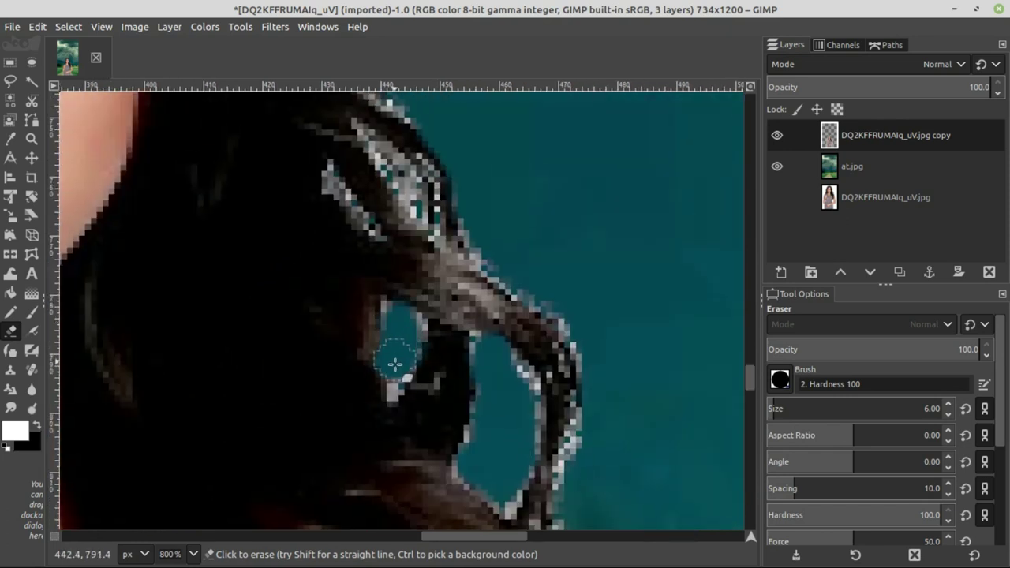
mouse_move(420, 192)
left_mouse_down()
mouse_move(374, 145)
mouse_move(381, 156)
left_mouse_up()
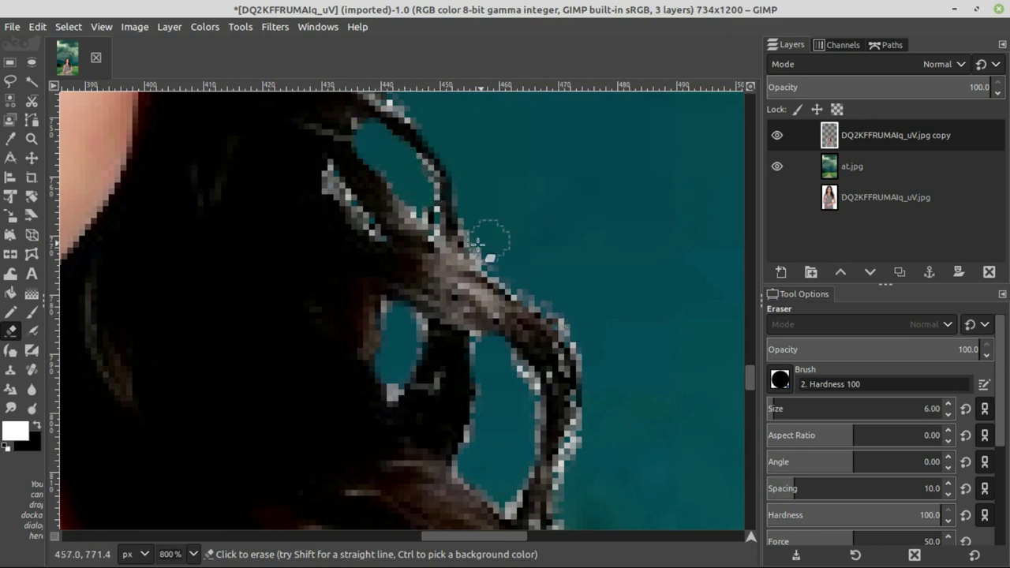
mouse_move(490, 248)
left_mouse_down()
mouse_move(553, 293)
mouse_move(613, 379)
left_mouse_up()
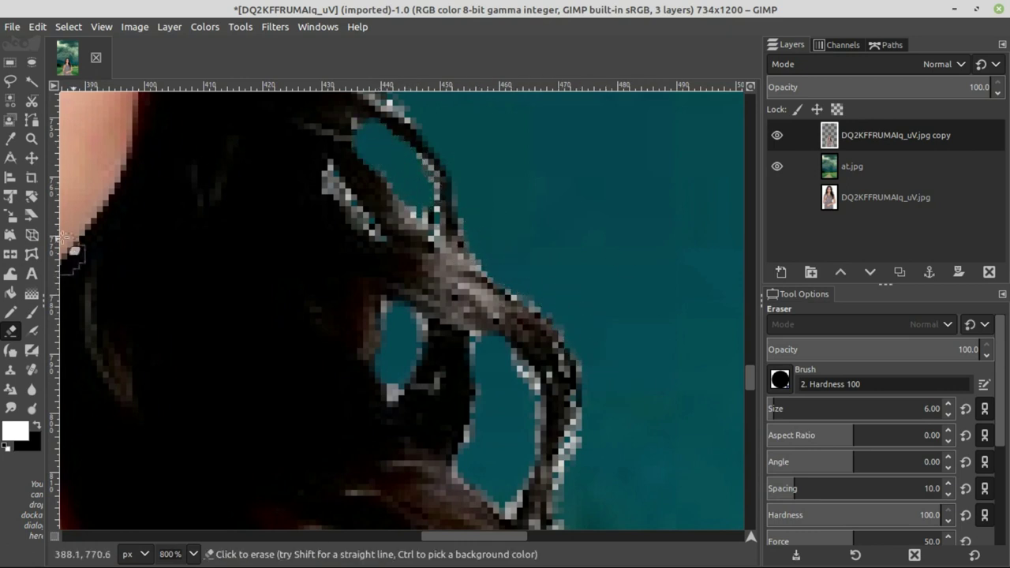
scroll(67, 241, "down", 3)
Step: Switch to the Move tool and zoom out to 33.3% to view the whole composite
left_click(31, 157)
scroll(382, 303, "down", 2)
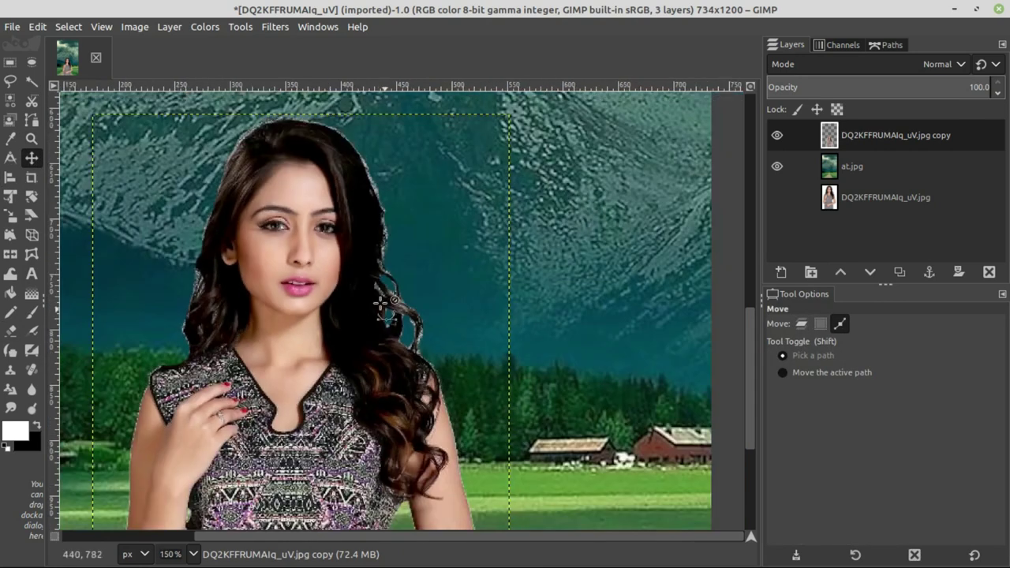
scroll(382, 318, "down", 5)
scroll(368, 292, "up", 3)
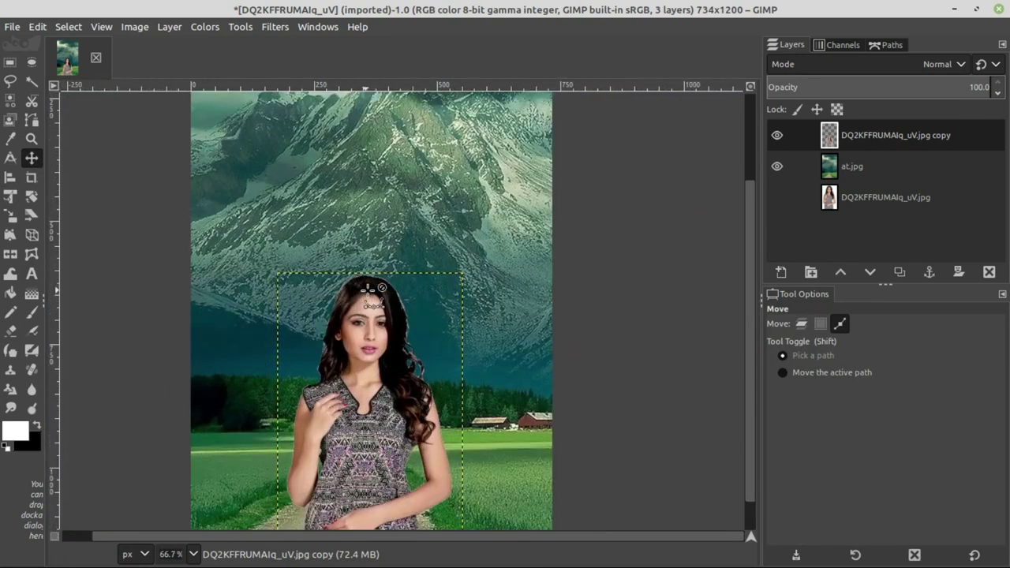
scroll(368, 292, "down", 1)
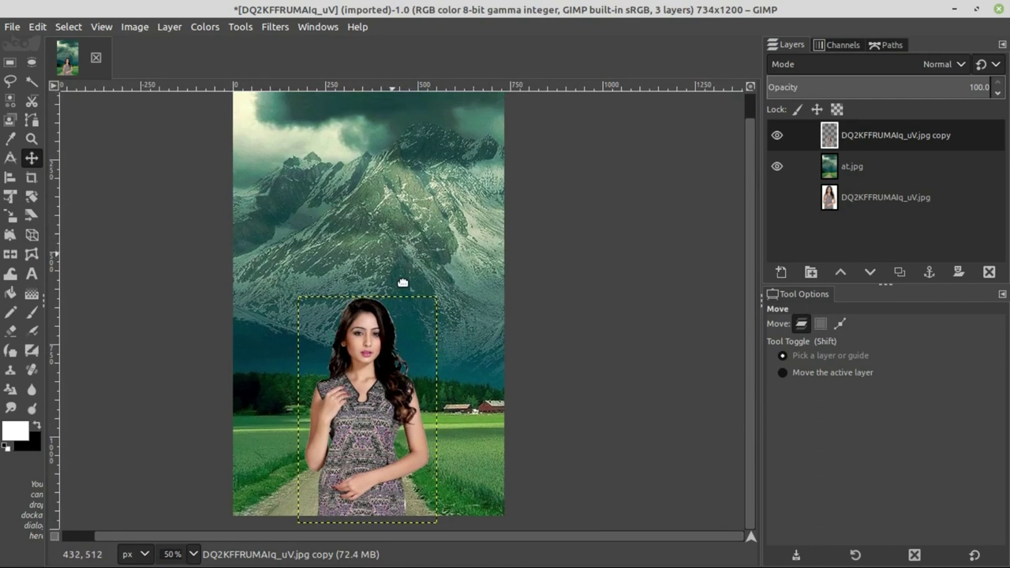
scroll(404, 283, "down", 1)
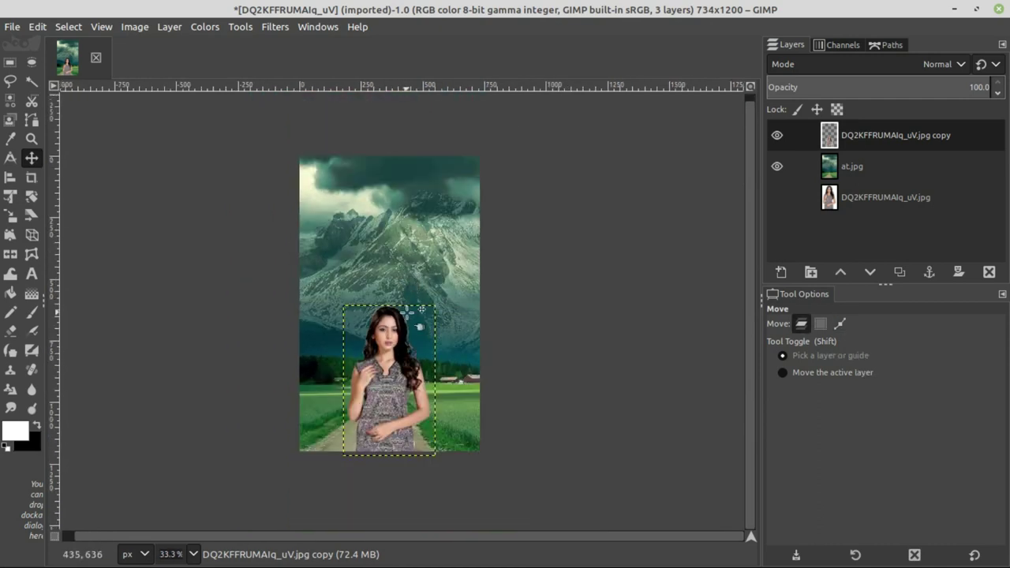